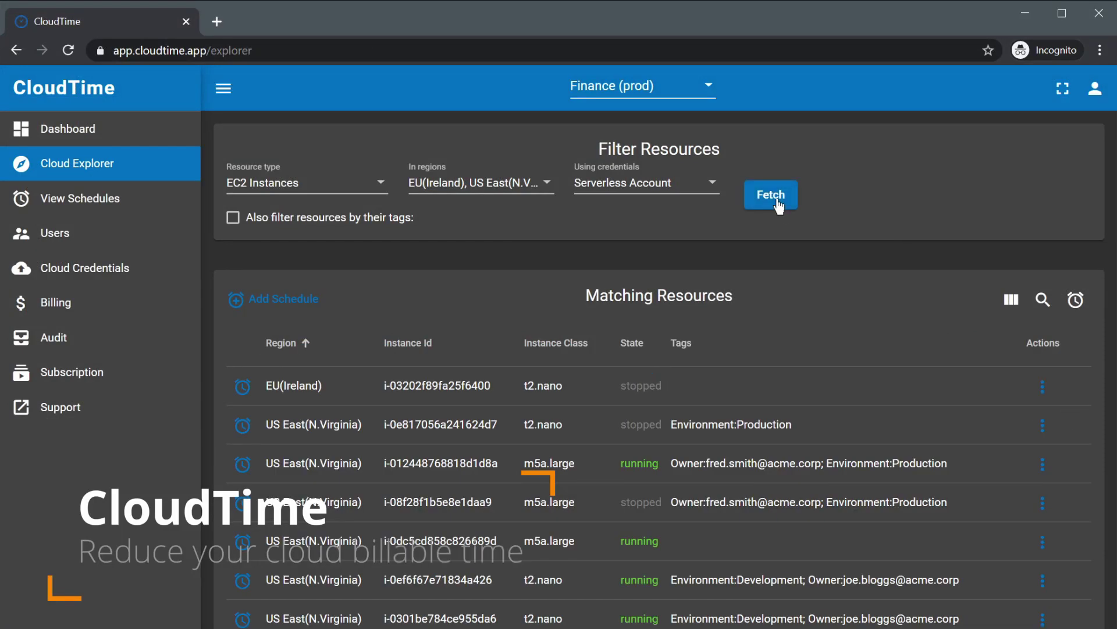
# Re-fetch EC2 instances for the same regions using only the Serverless Account credentials.
pyautogui.click(475, 187)
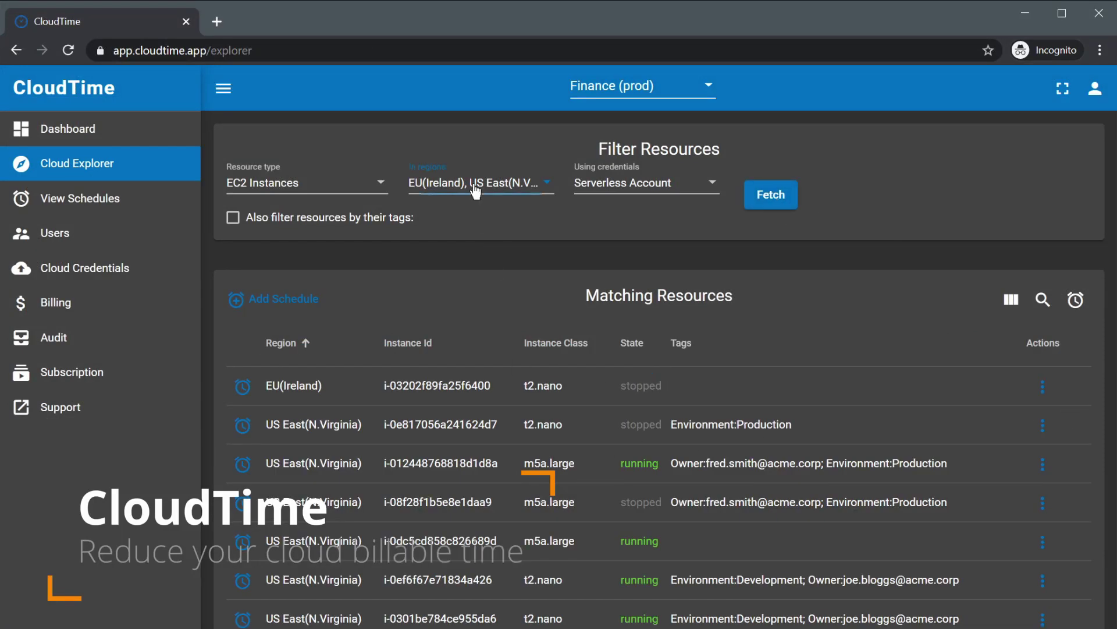
pyautogui.scroll(3, 505, 208)
pyautogui.scroll(-2, 501, 214)
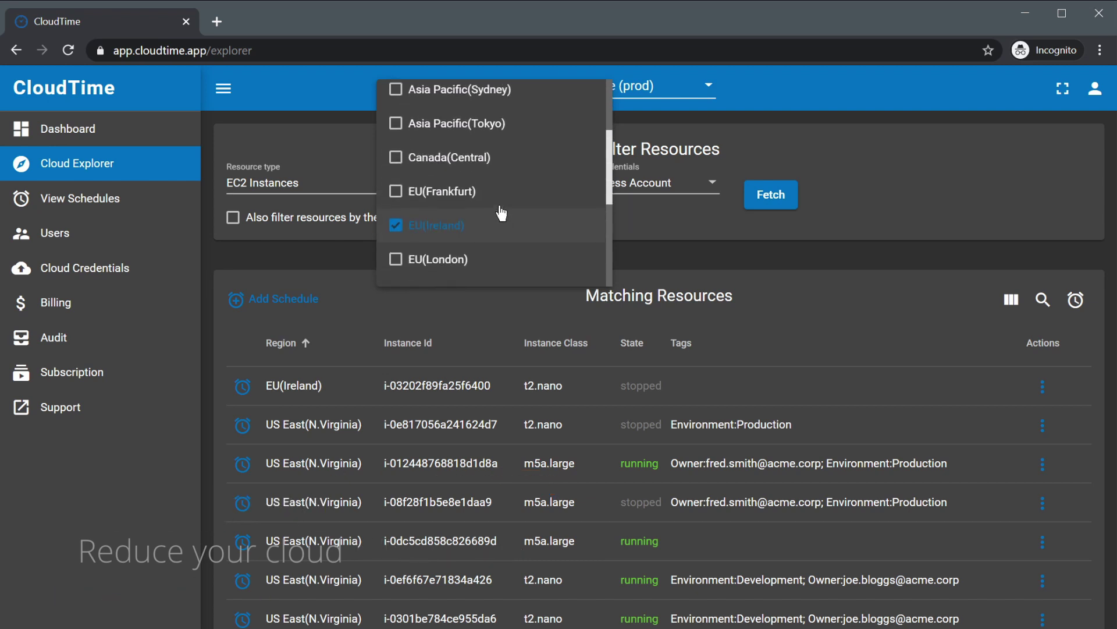
pyautogui.scroll(1, 502, 214)
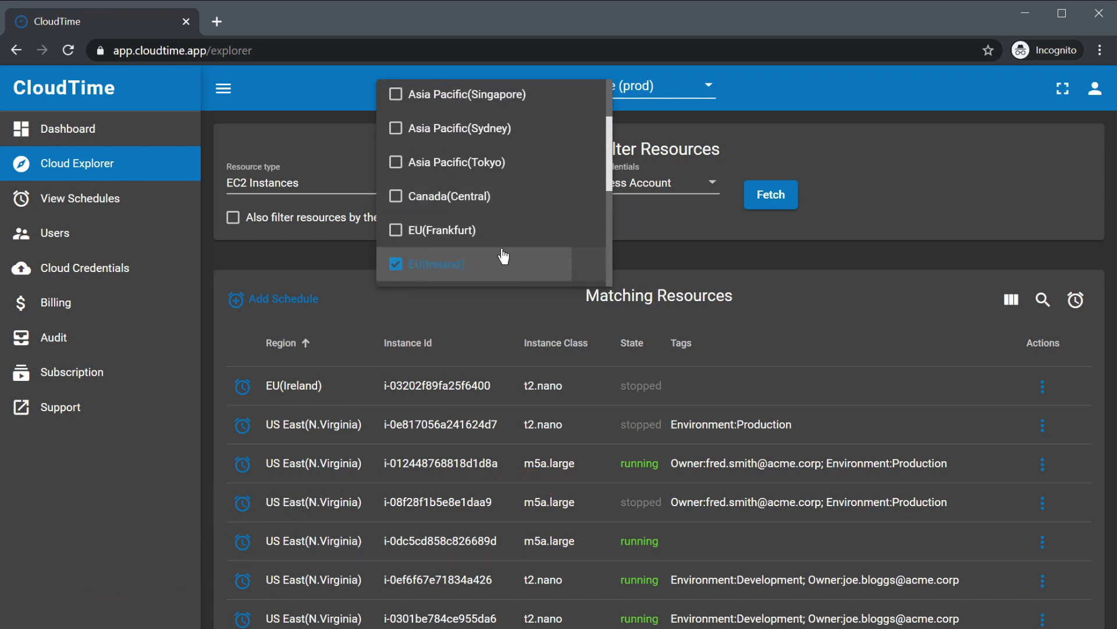
pyautogui.scroll(-5, 506, 250)
pyautogui.click(638, 188)
pyautogui.click(638, 188)
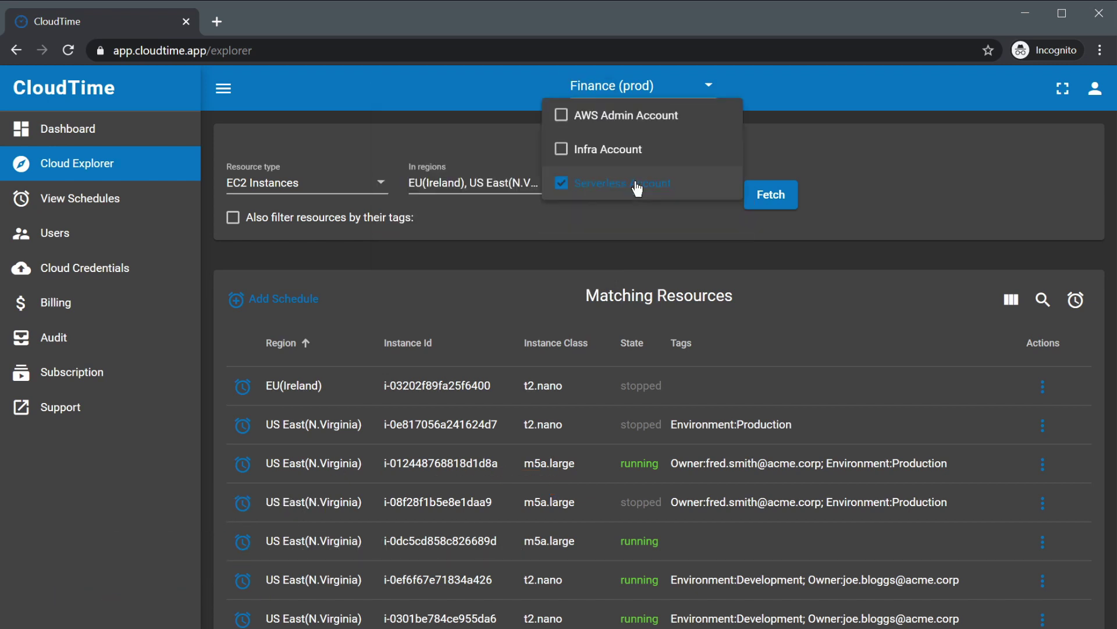
pyautogui.click(587, 119)
pyautogui.click(621, 120)
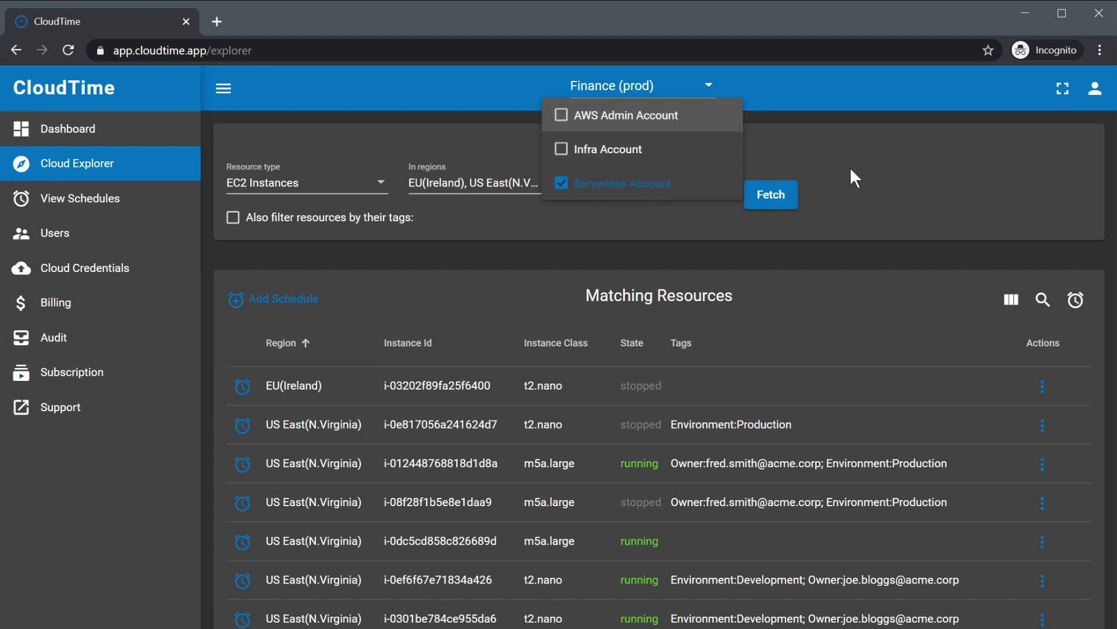
pyautogui.click(765, 202)
pyautogui.click(762, 194)
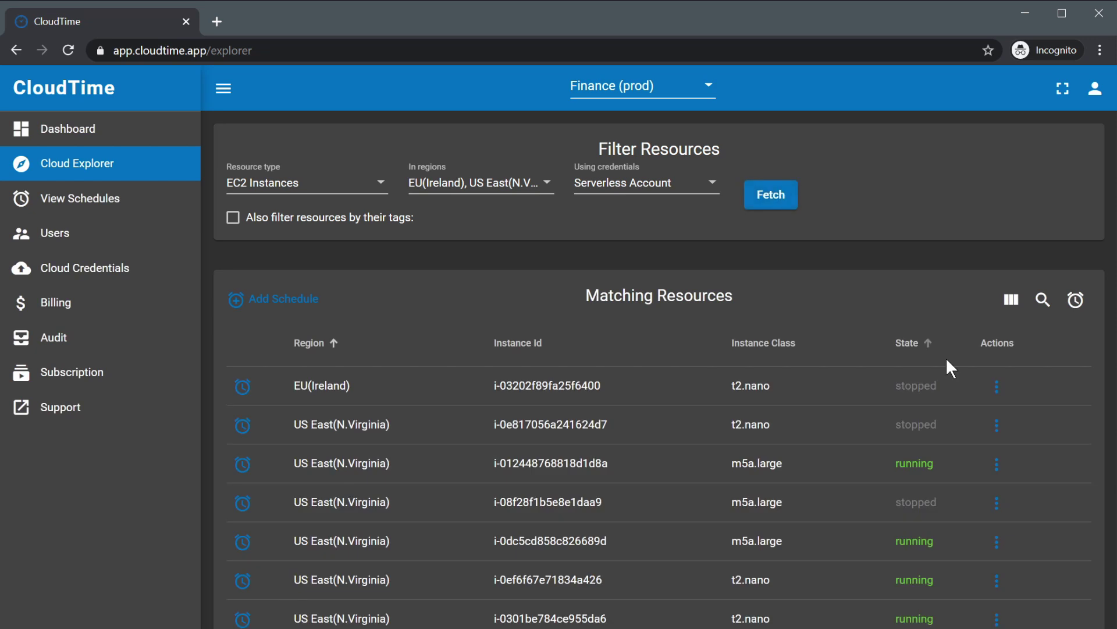
# Sort the instance table by state, then by instance class in reverse order.
pyautogui.click(904, 346)
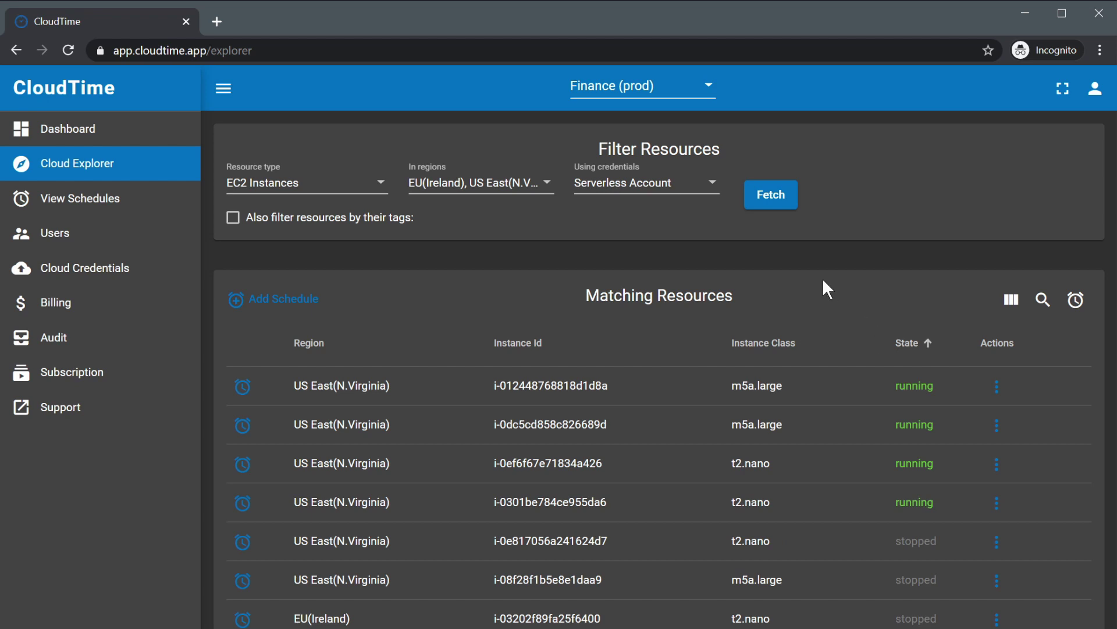
pyautogui.click(753, 349)
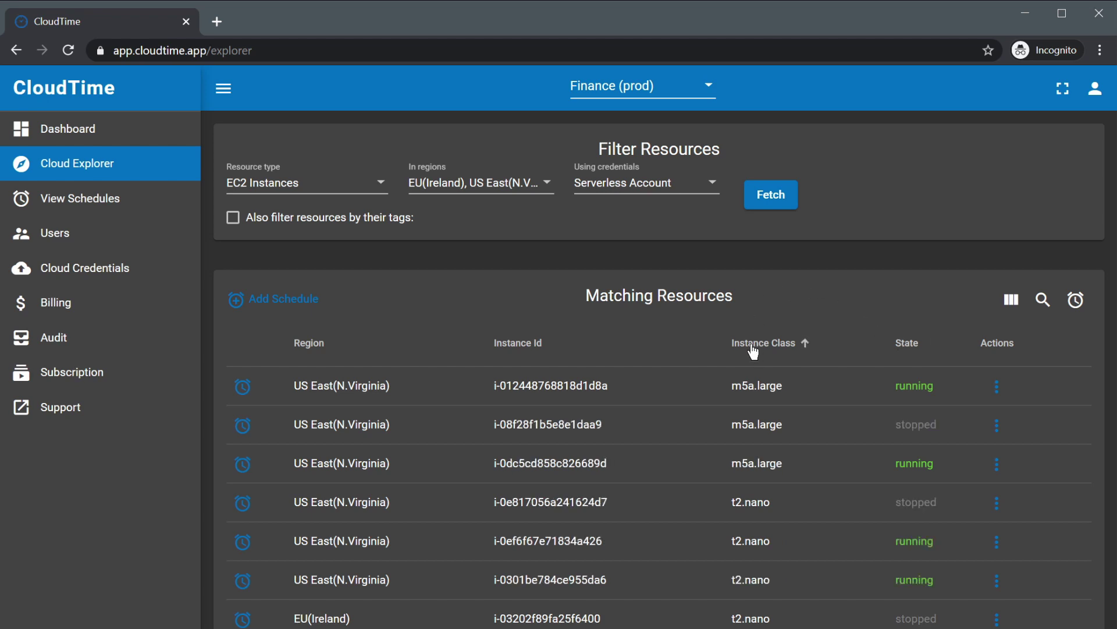
pyautogui.click(753, 349)
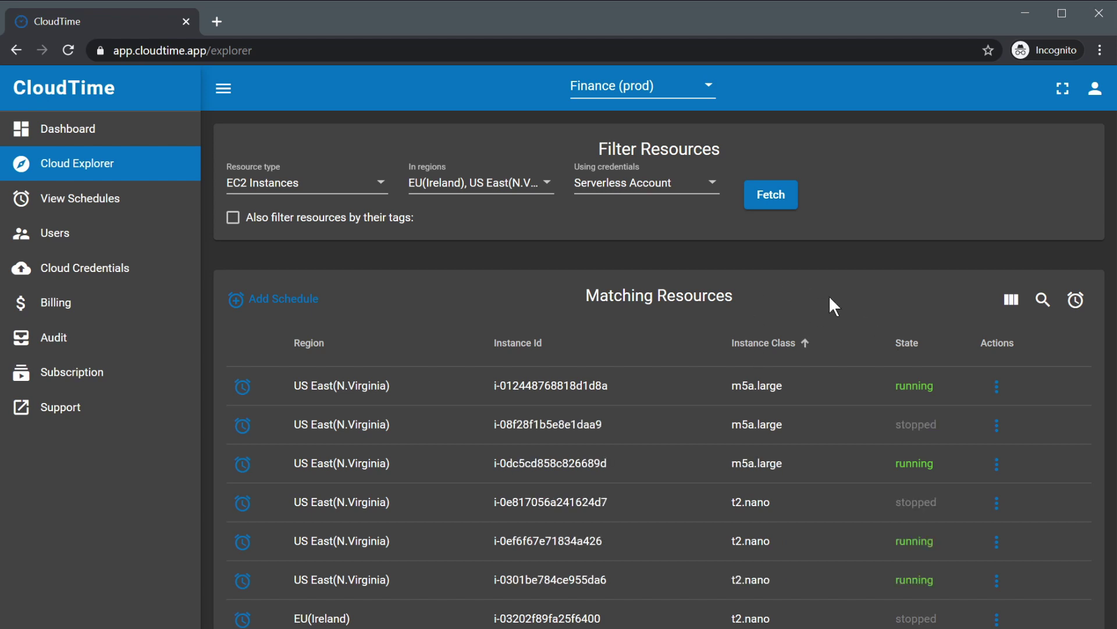
# Search the table for 'running', sort by instance class, and open the first row's actions.
pyautogui.click(1044, 303)
pyautogui.click(935, 299)
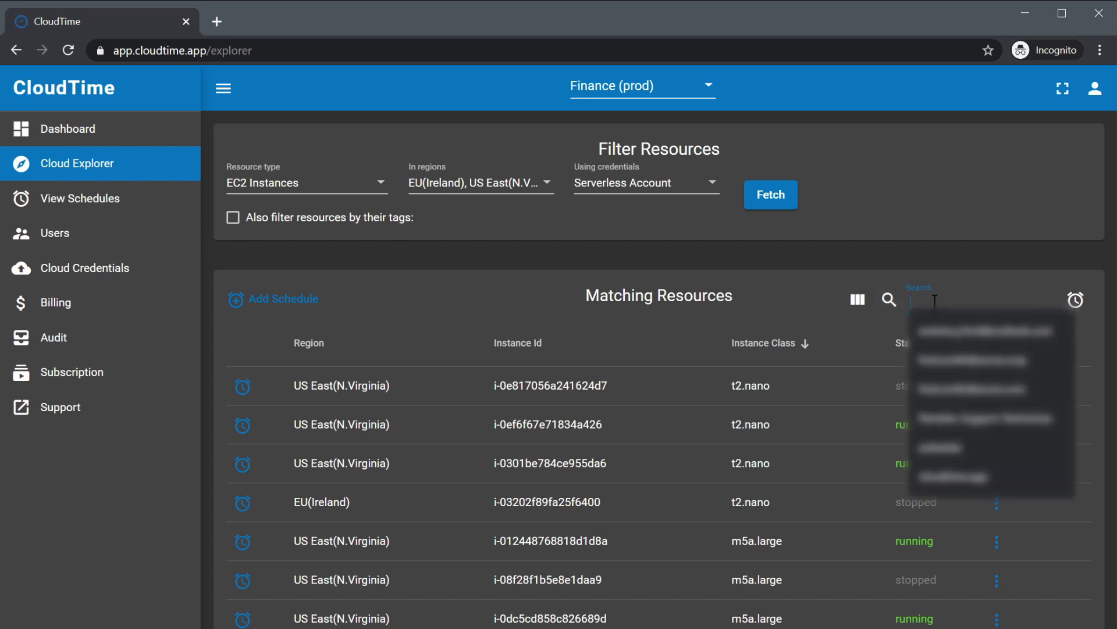
pyautogui.press('Escape')
pyautogui.write('running')
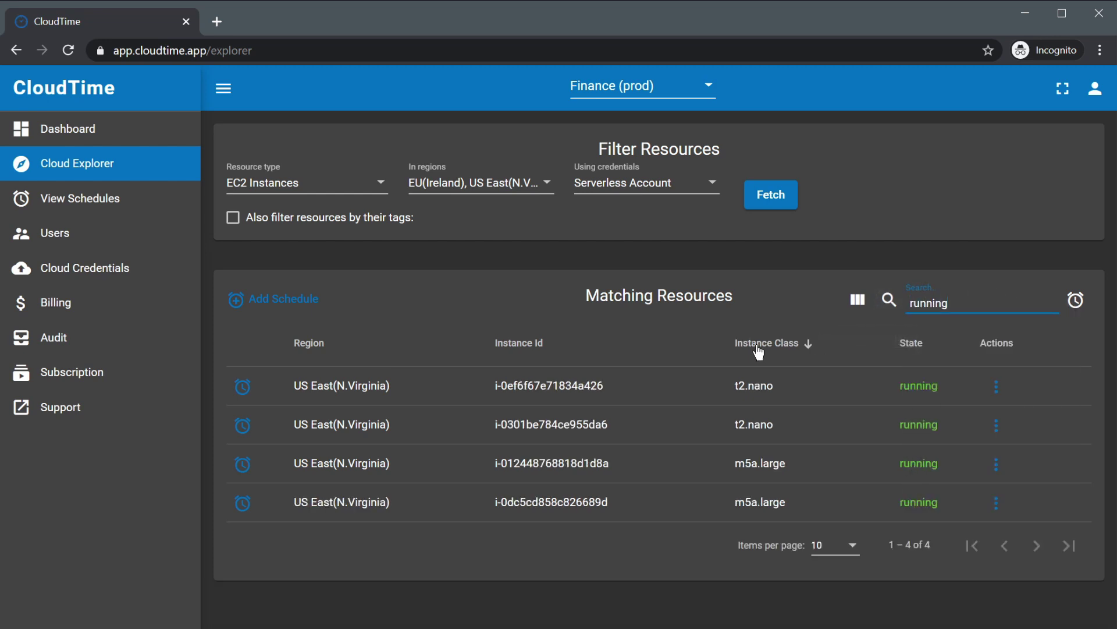
pyautogui.click(763, 349)
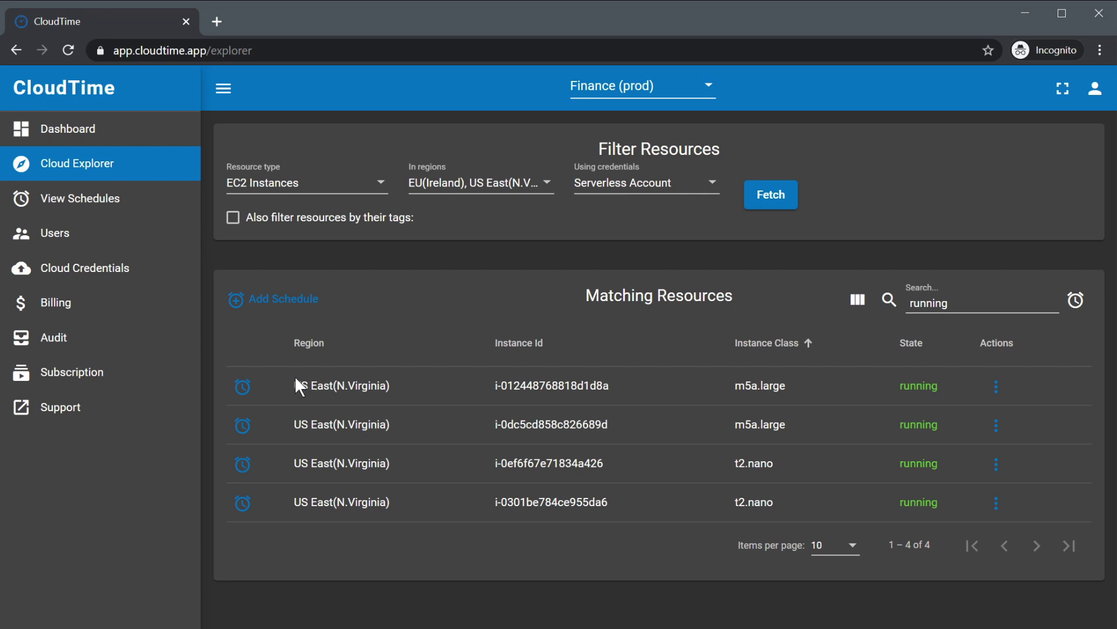
pyautogui.click(996, 387)
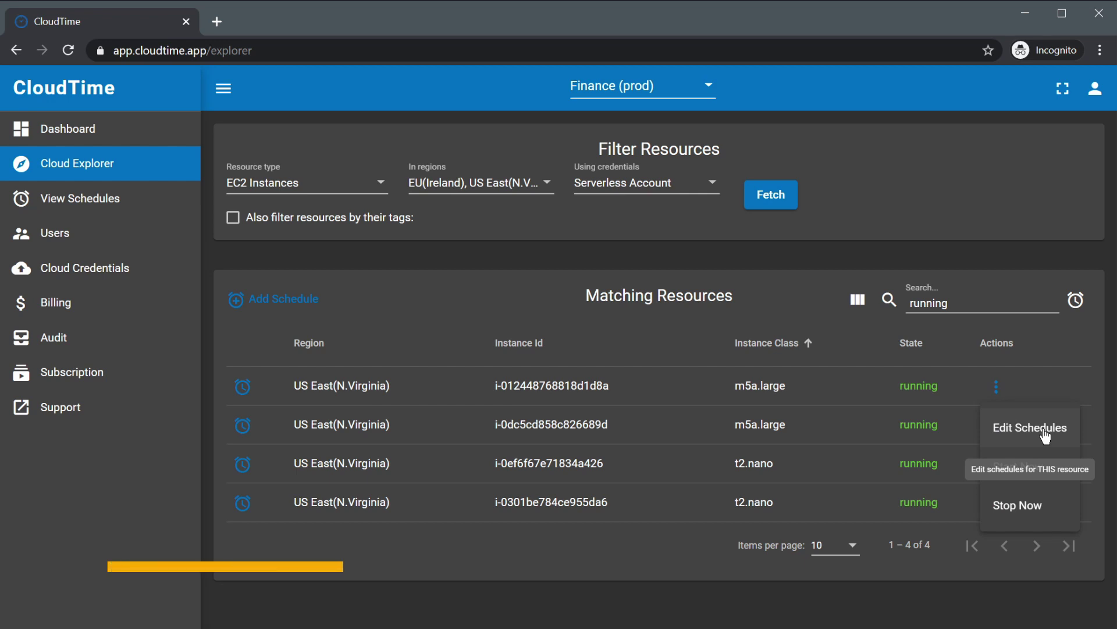
pyautogui.click(1046, 436)
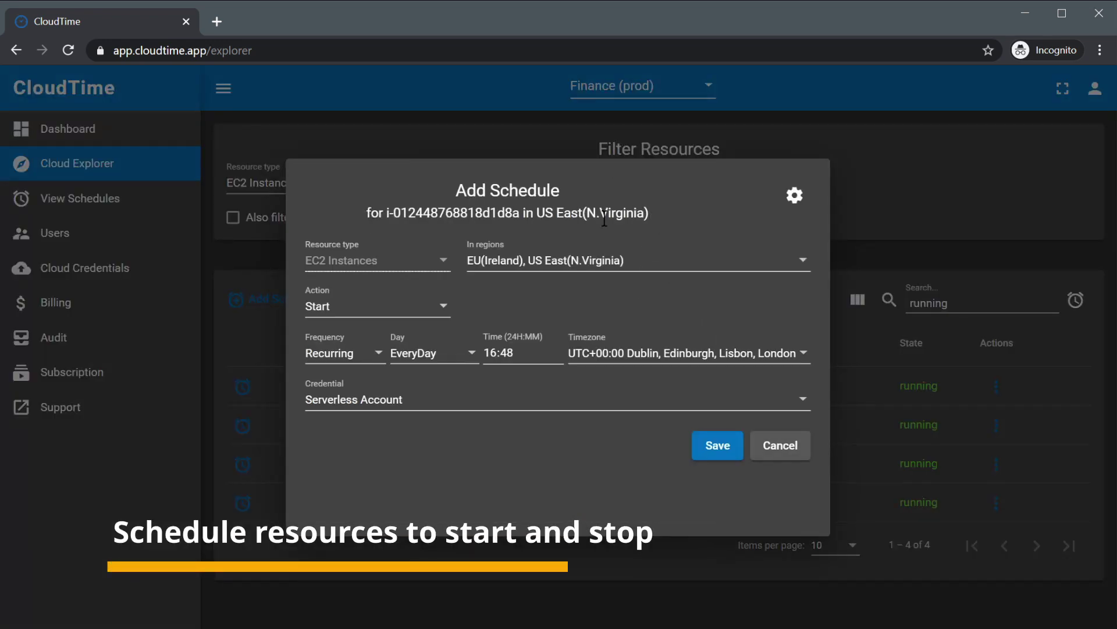
pyautogui.click(444, 306)
pyautogui.click(326, 343)
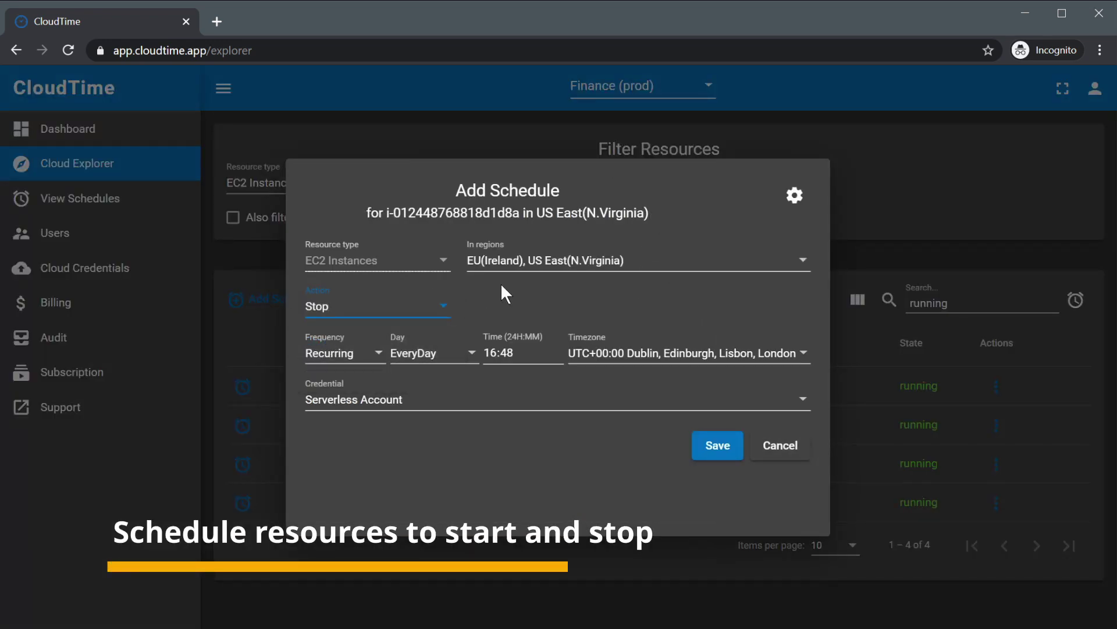
pyautogui.click(436, 356)
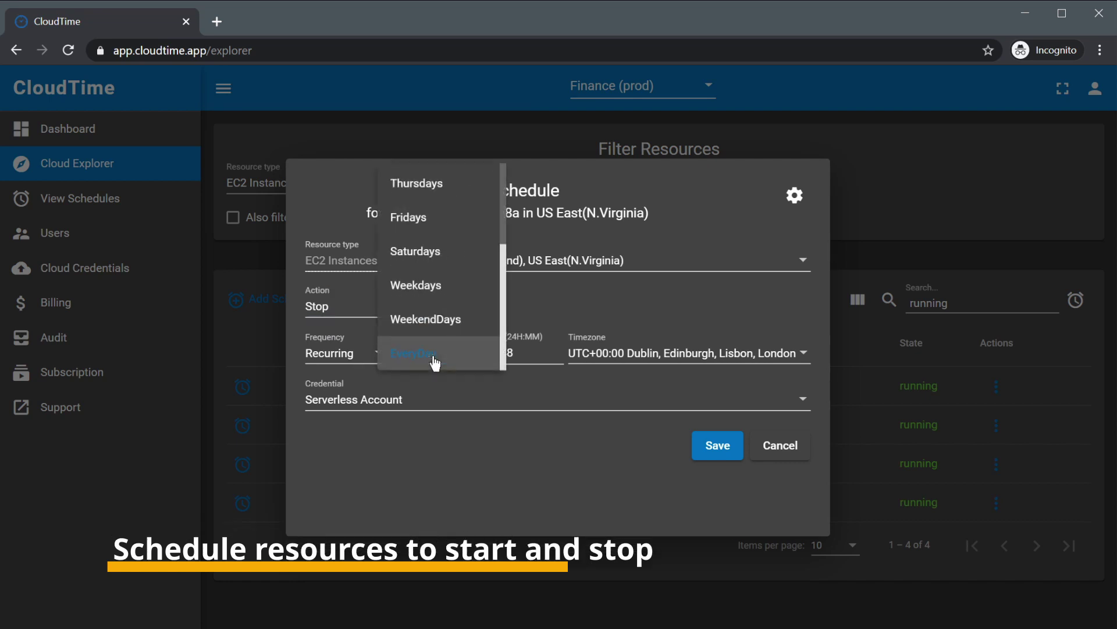
pyautogui.click(445, 219)
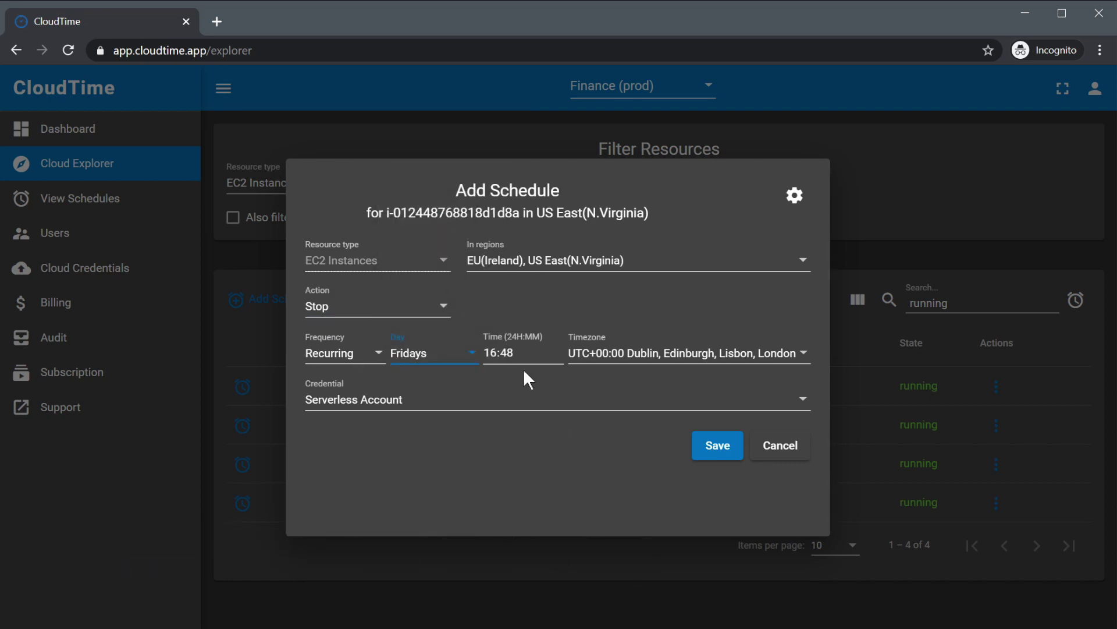
pyautogui.click(490, 349)
pyautogui.write('17:')
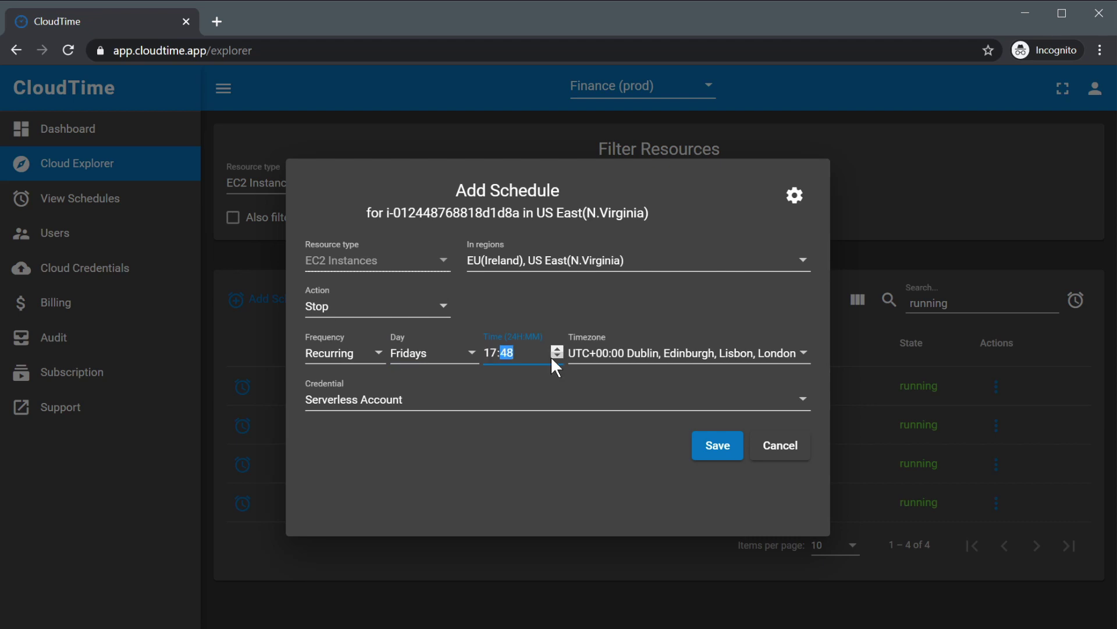
pyautogui.write('00')
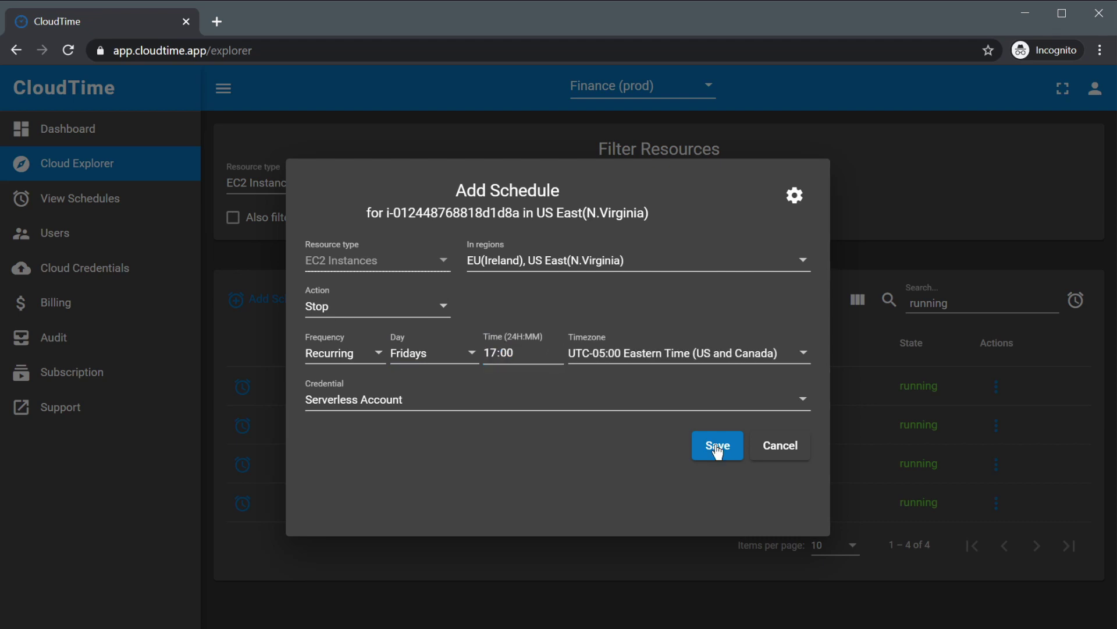
pyautogui.click(718, 447)
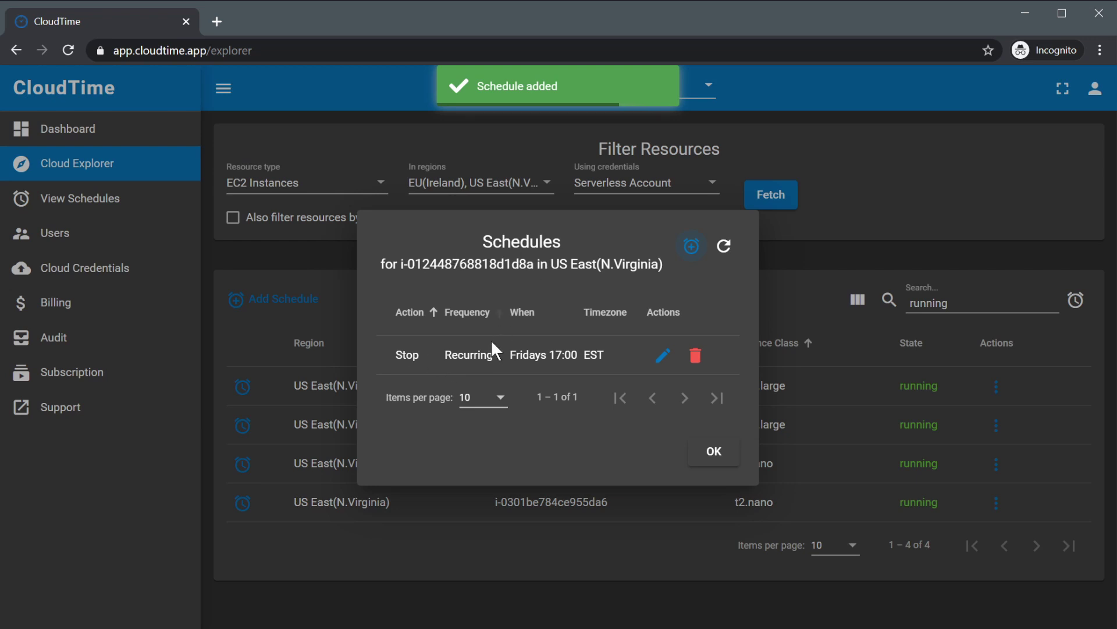
# Add a second schedule that starts the same instance every day at 09:00.
pyautogui.click(692, 247)
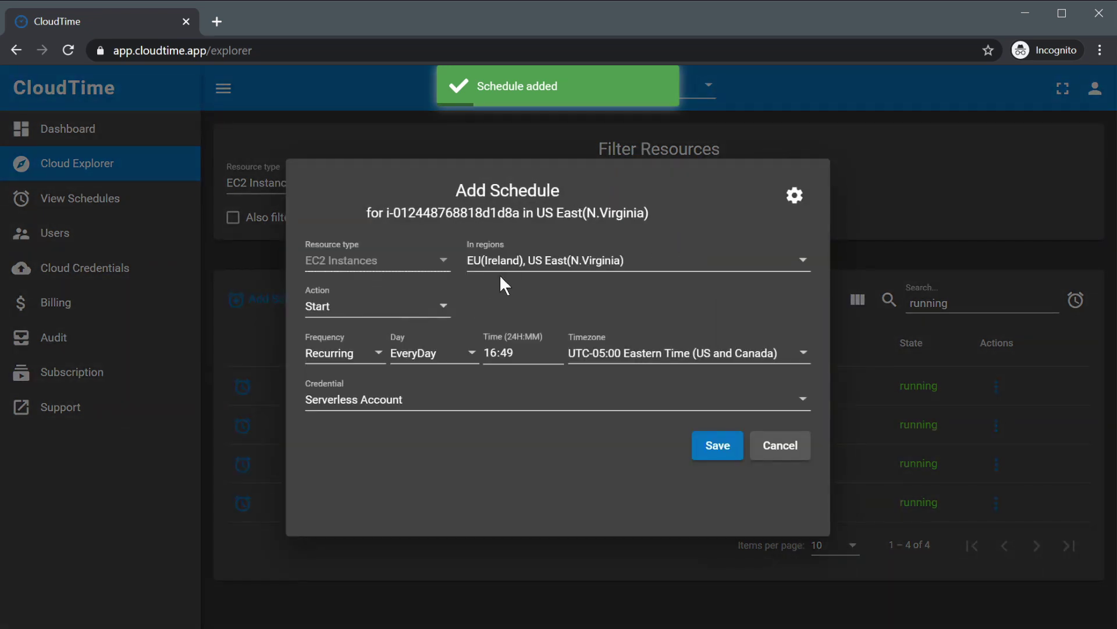
pyautogui.click(372, 314)
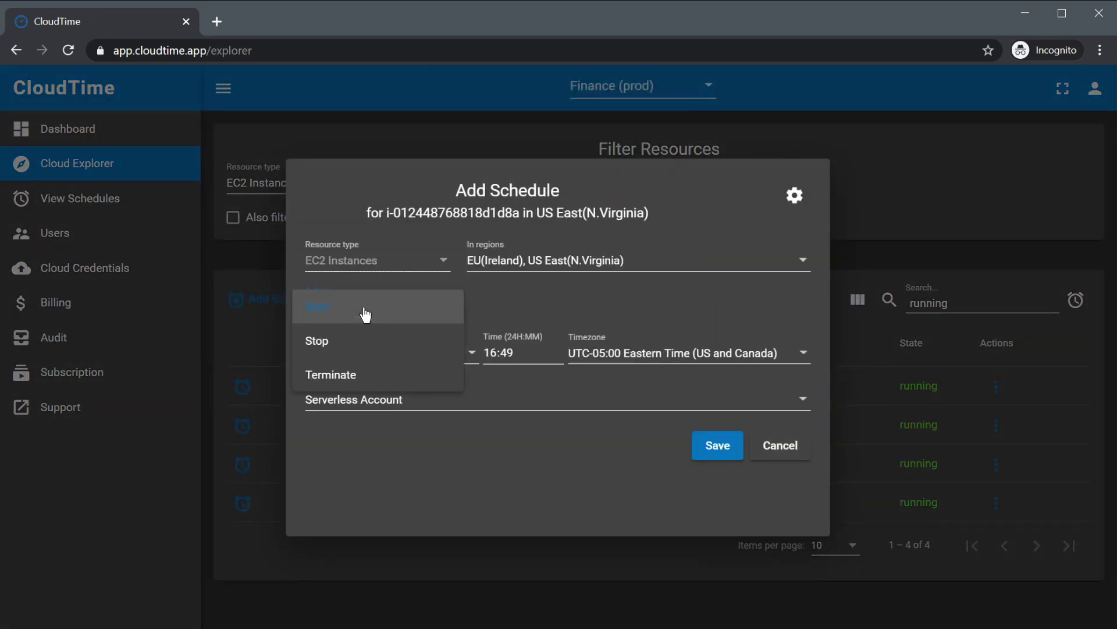
pyautogui.click(367, 313)
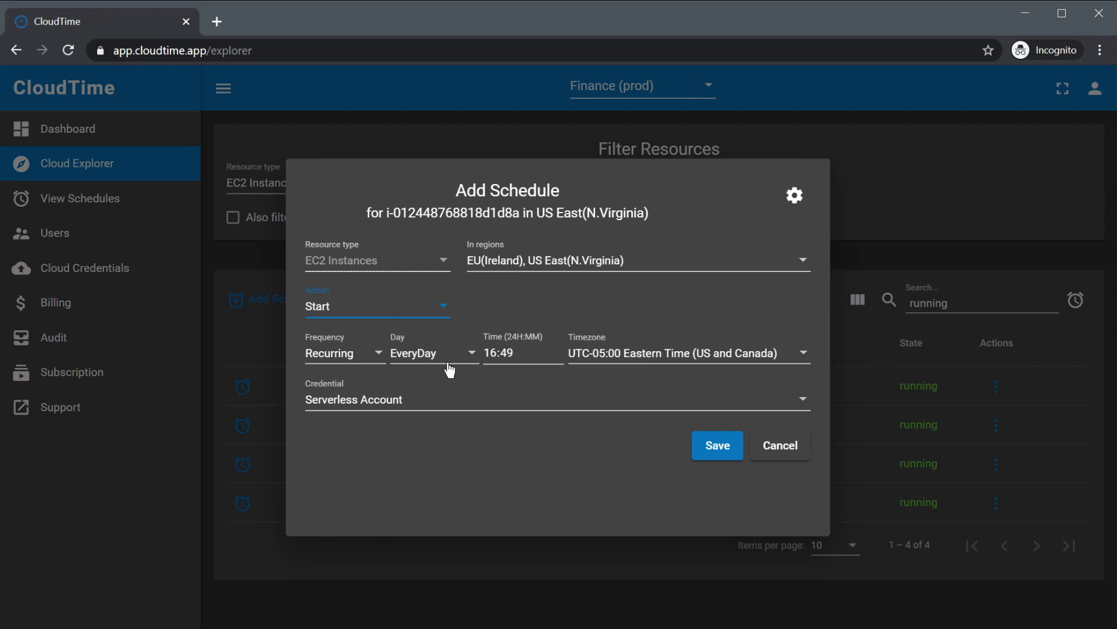
pyautogui.click(490, 351)
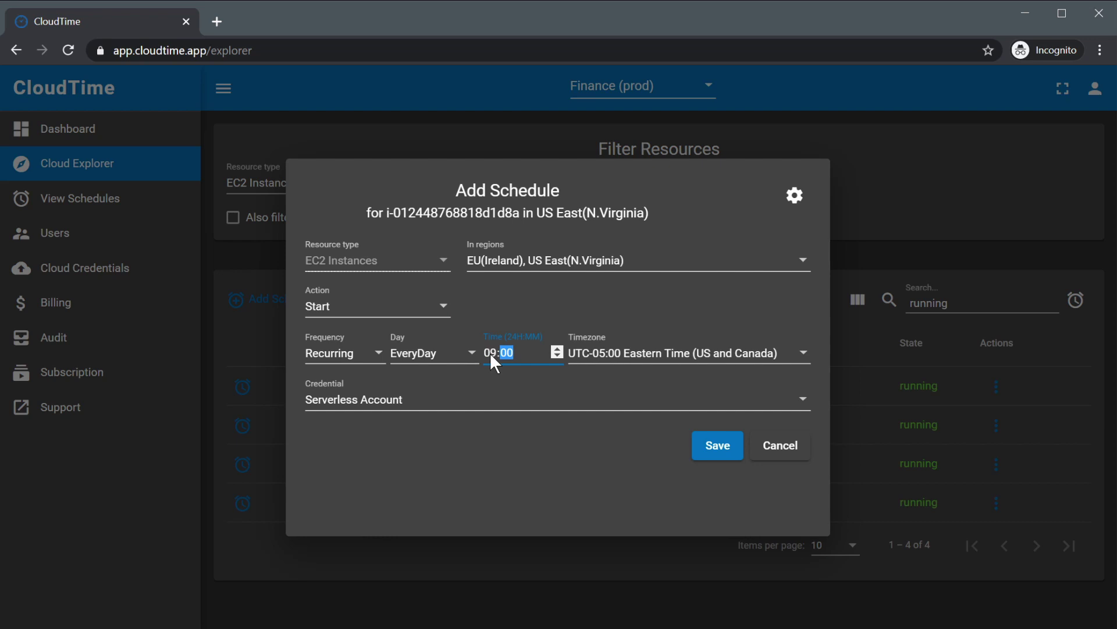
pyautogui.click(718, 445)
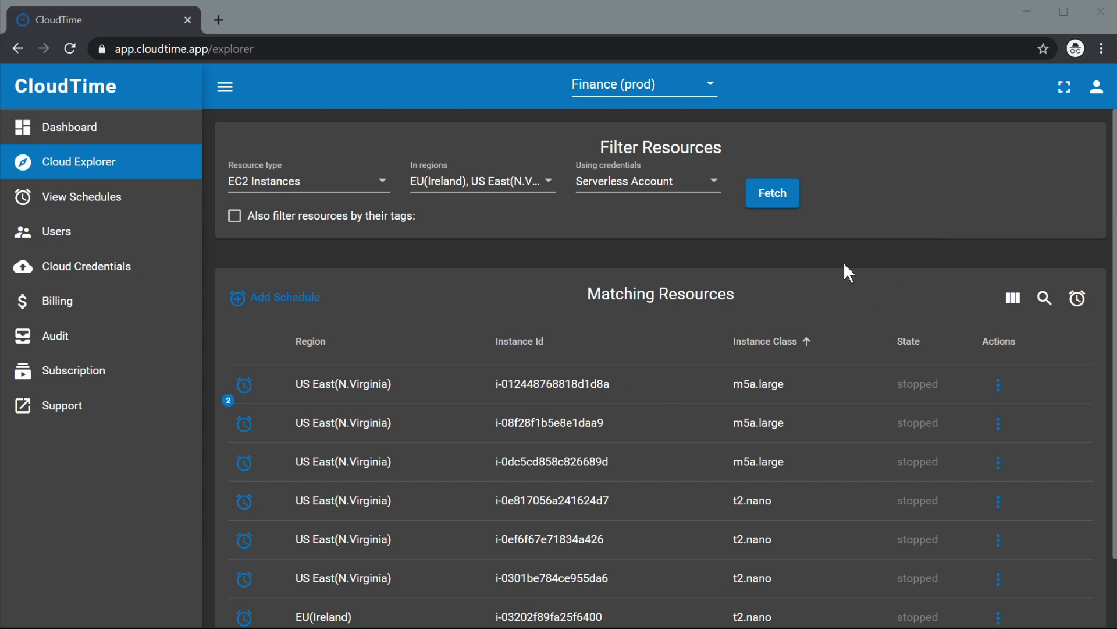
# Display the Tags column in the Matching Resources table and sort by Tags.
pyautogui.click(1013, 298)
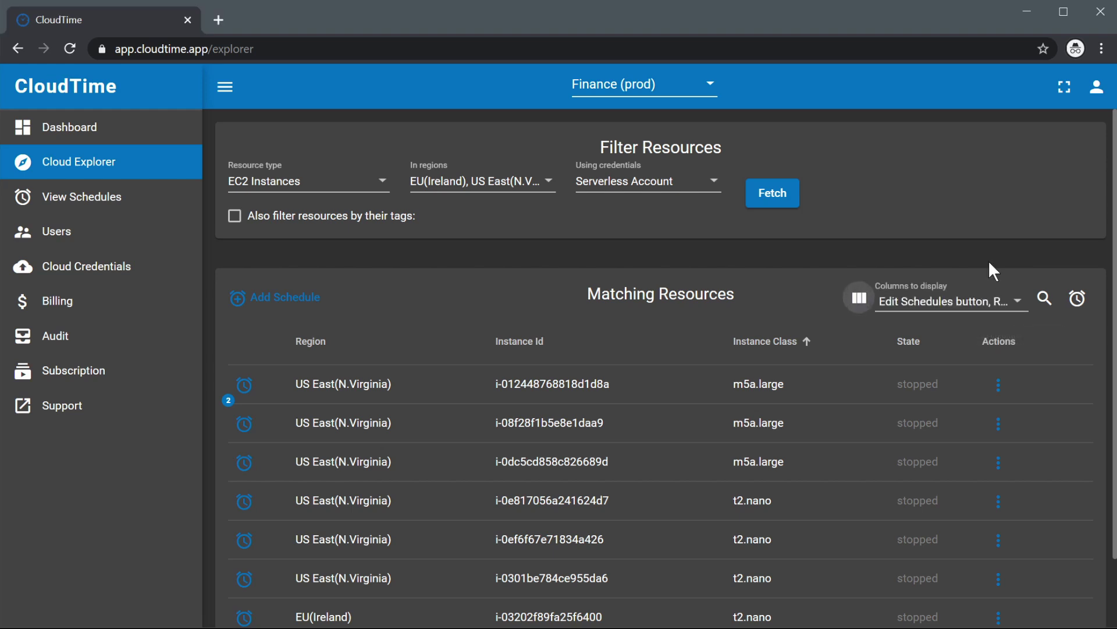
pyautogui.click(945, 302)
pyautogui.scroll(-2, 907, 387)
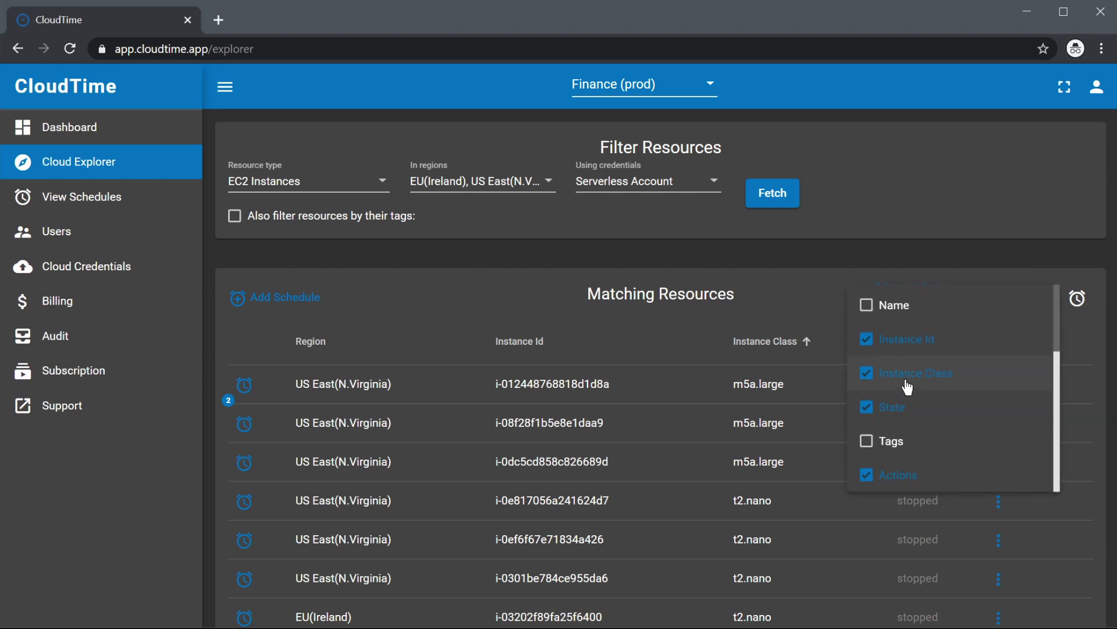
pyautogui.click(886, 442)
pyautogui.click(786, 294)
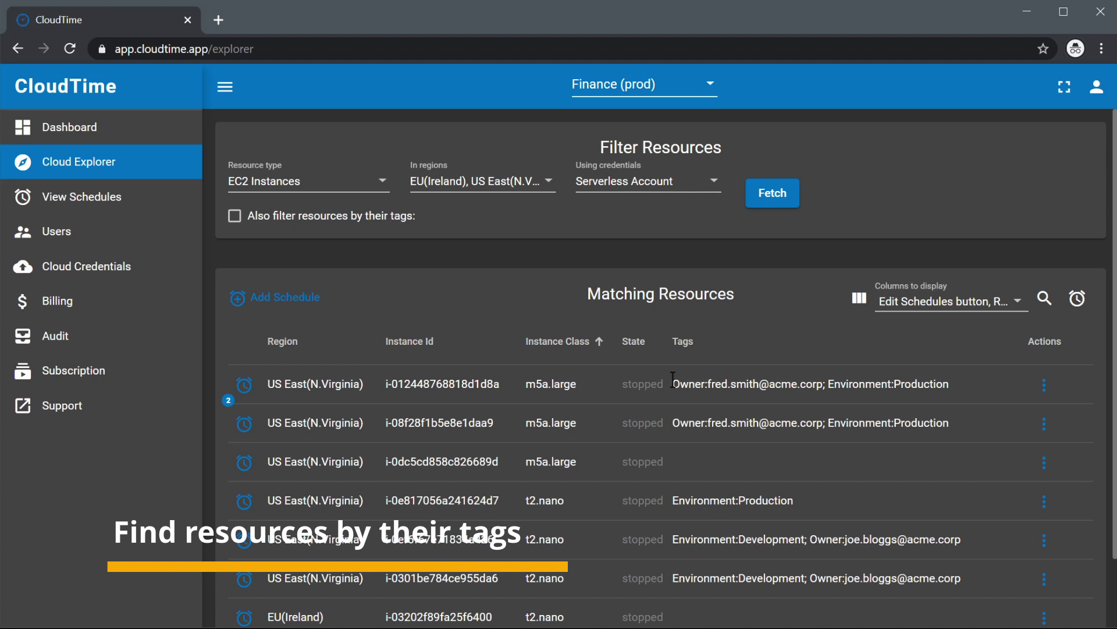
pyautogui.moveTo(674, 380); pyautogui.dragTo(817, 385)
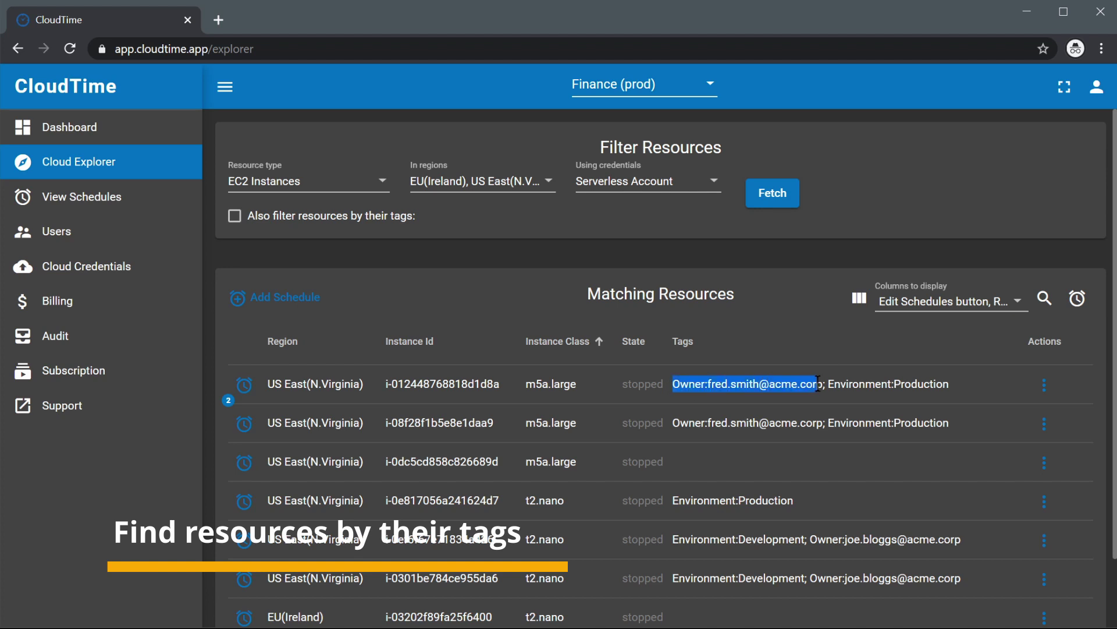
pyautogui.click(755, 353)
pyautogui.click(736, 348)
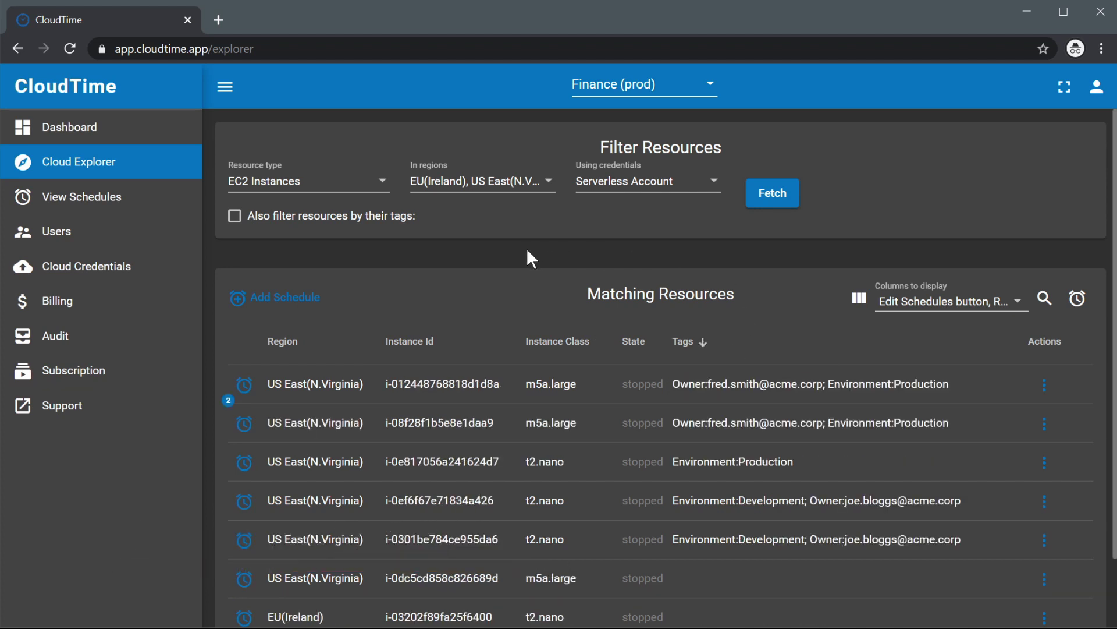
pyautogui.click(236, 215)
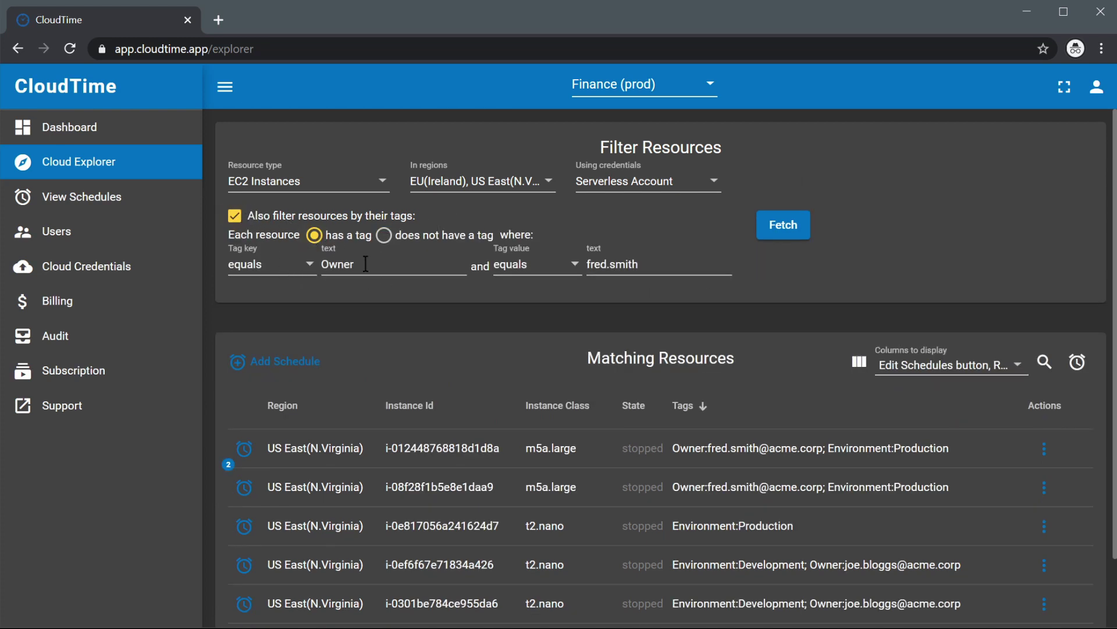
pyautogui.click(541, 271)
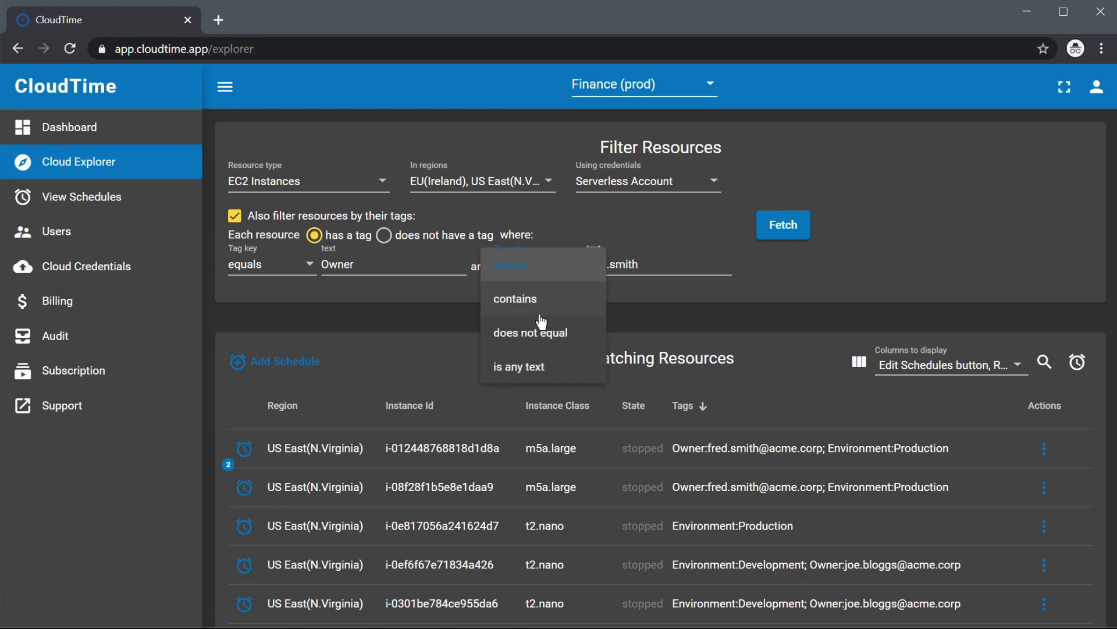
pyautogui.click(540, 314)
pyautogui.click(783, 229)
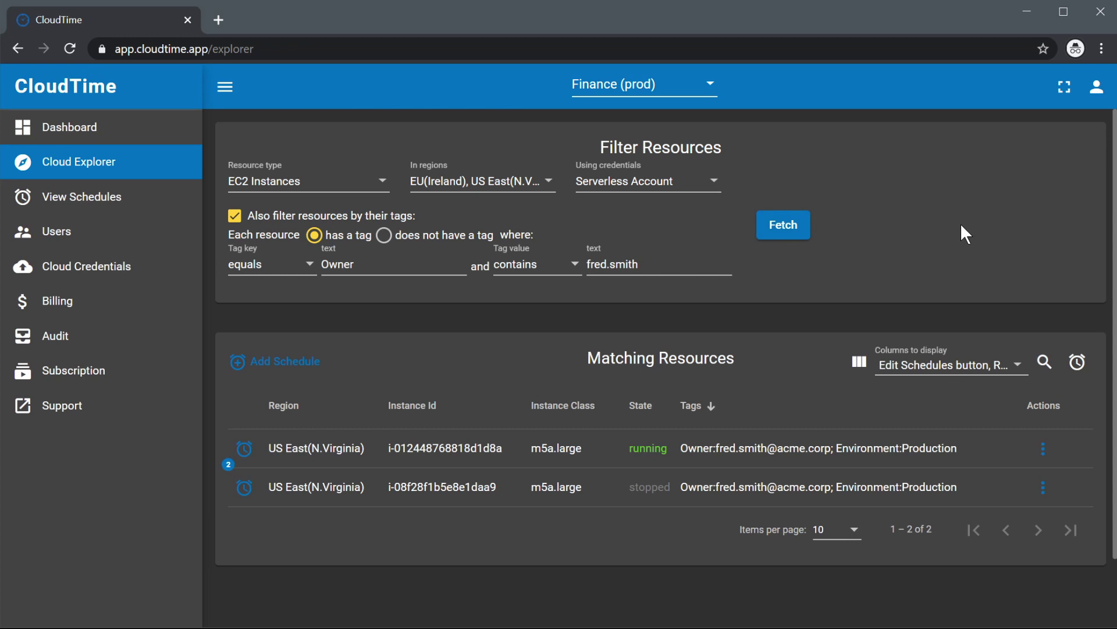
# Fetch instances that do not have an Environment tag equal to Production.
pyautogui.click(384, 235)
pyautogui.click(389, 268)
pyautogui.doubleClick(388, 267)
pyautogui.write('Enviro')
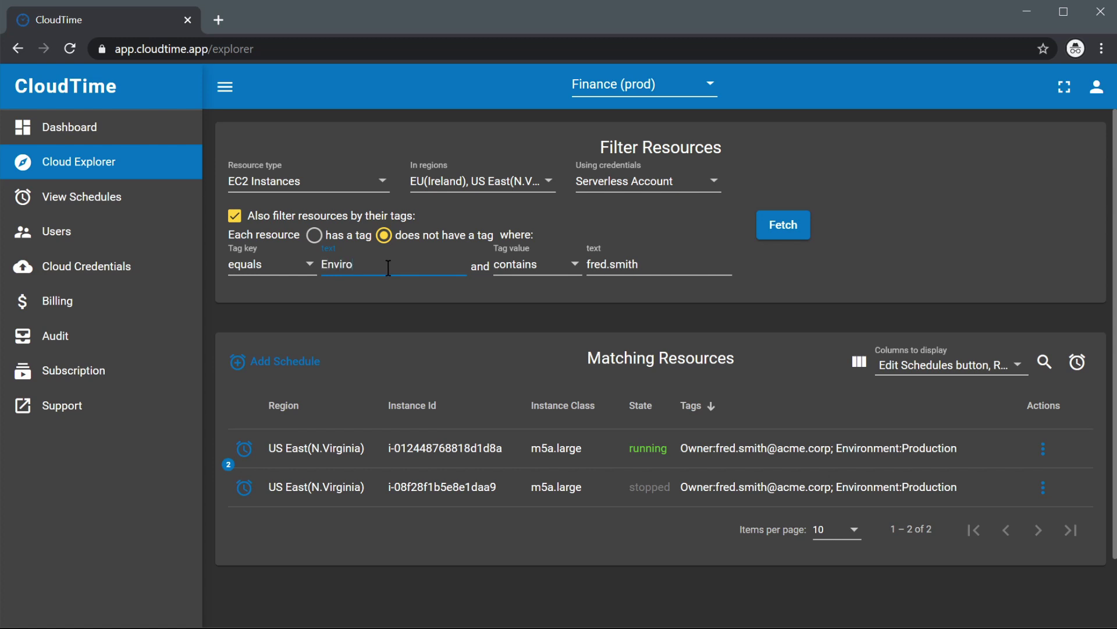
pyautogui.write('nmmen')
pyautogui.press('BackSpace')
pyautogui.write('me')
pyautogui.press('Tab')
pyautogui.press('Tab')
pyautogui.write('Produc')
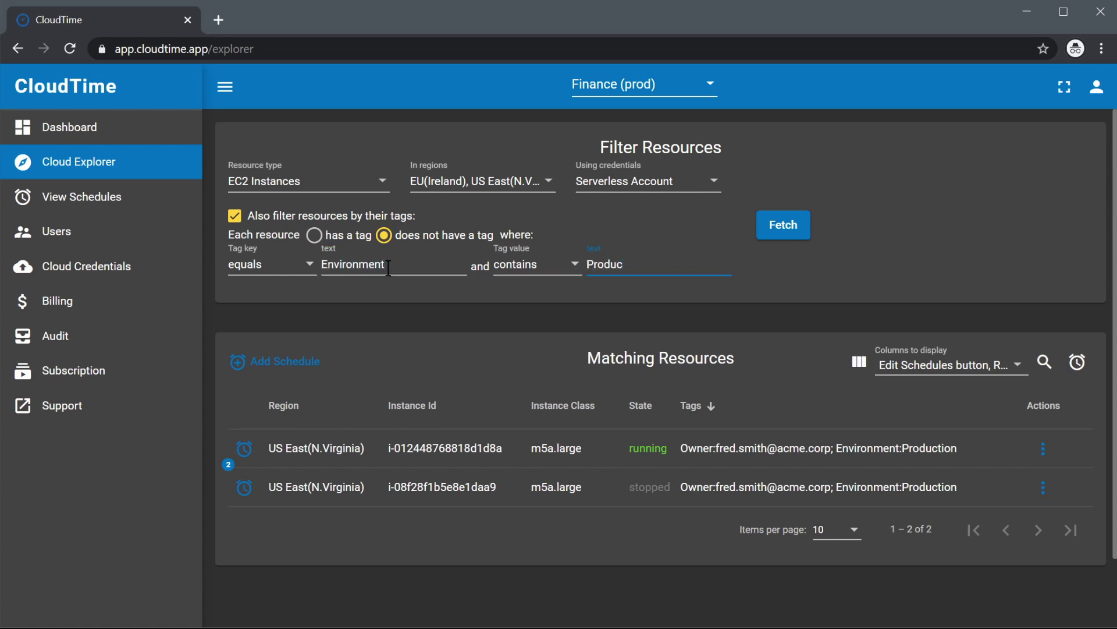
pyautogui.click(797, 222)
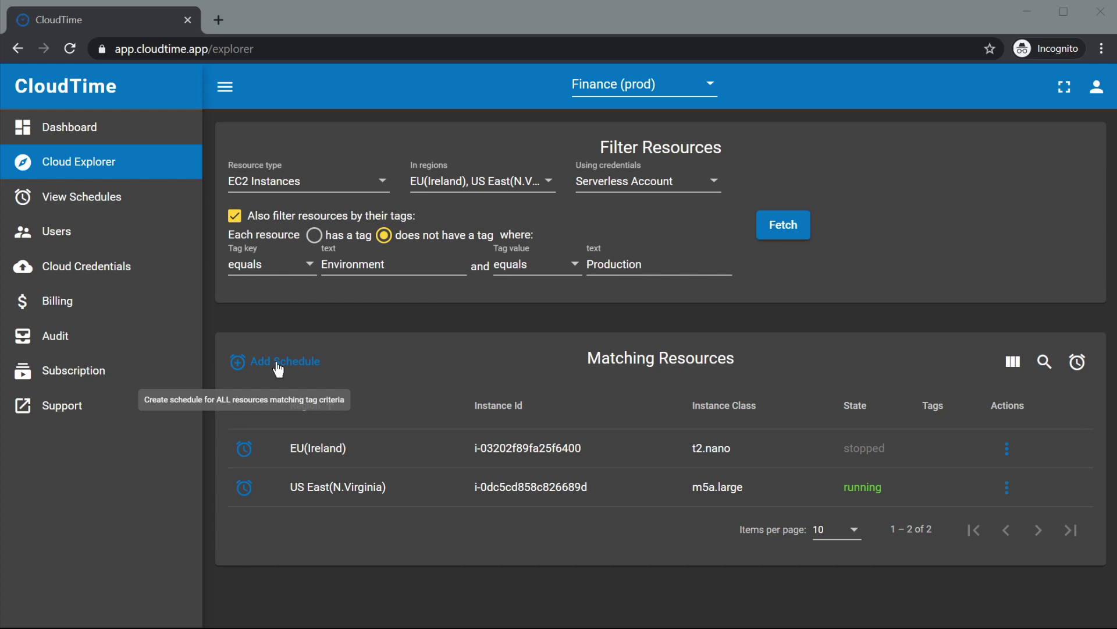
# Start a bulk Stop schedule for matching instances at 18:00 with the Infra Account credential.
pyautogui.click(278, 364)
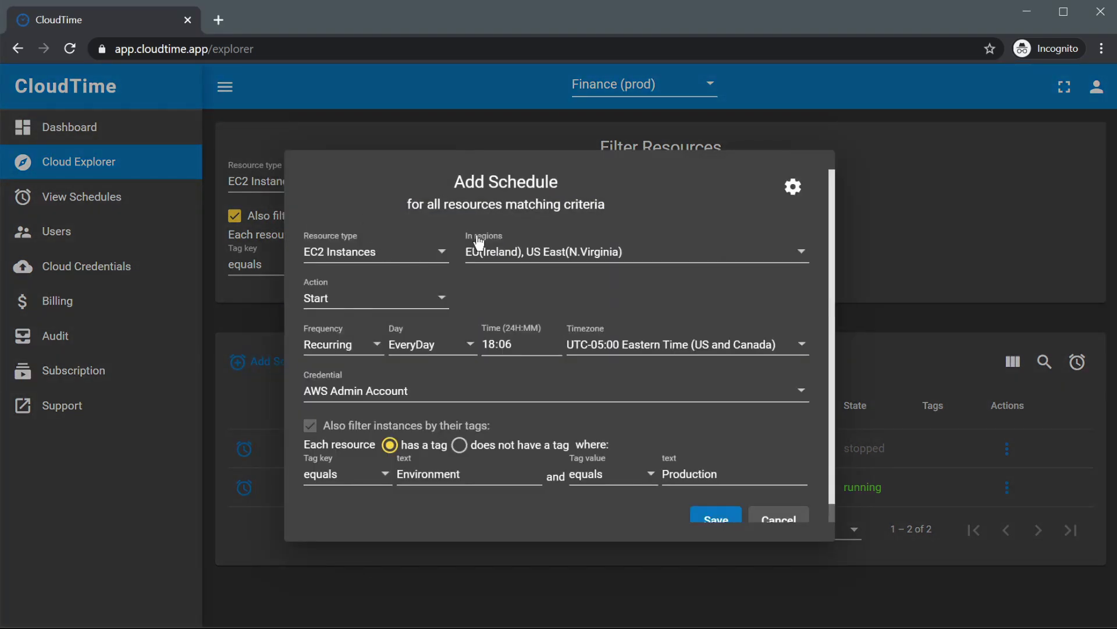
pyautogui.click(337, 298)
pyautogui.click(317, 326)
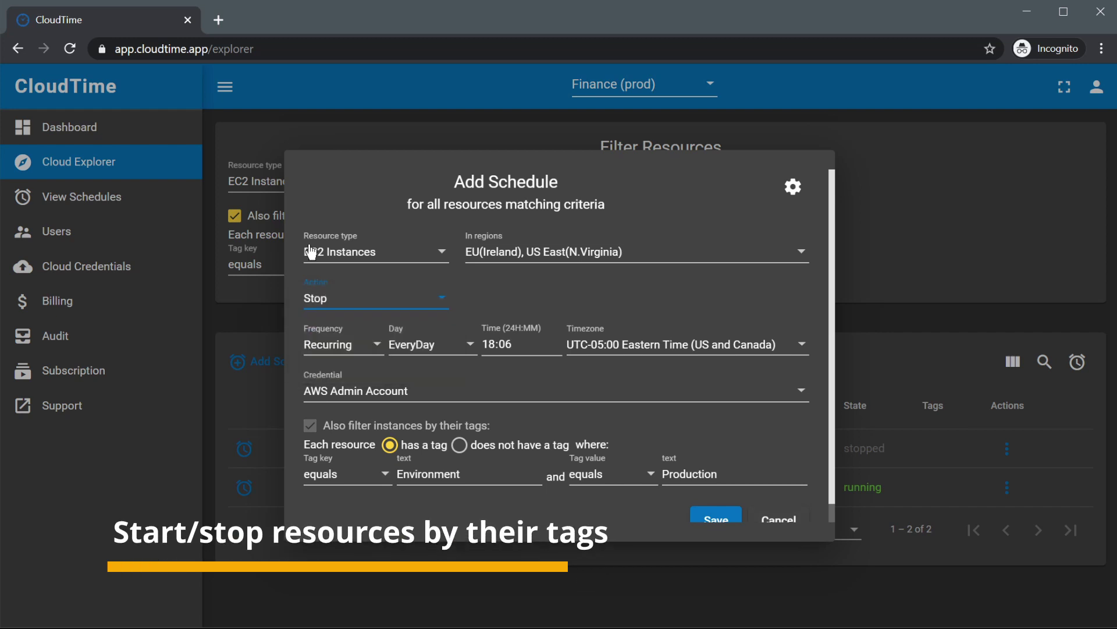
pyautogui.click(505, 343)
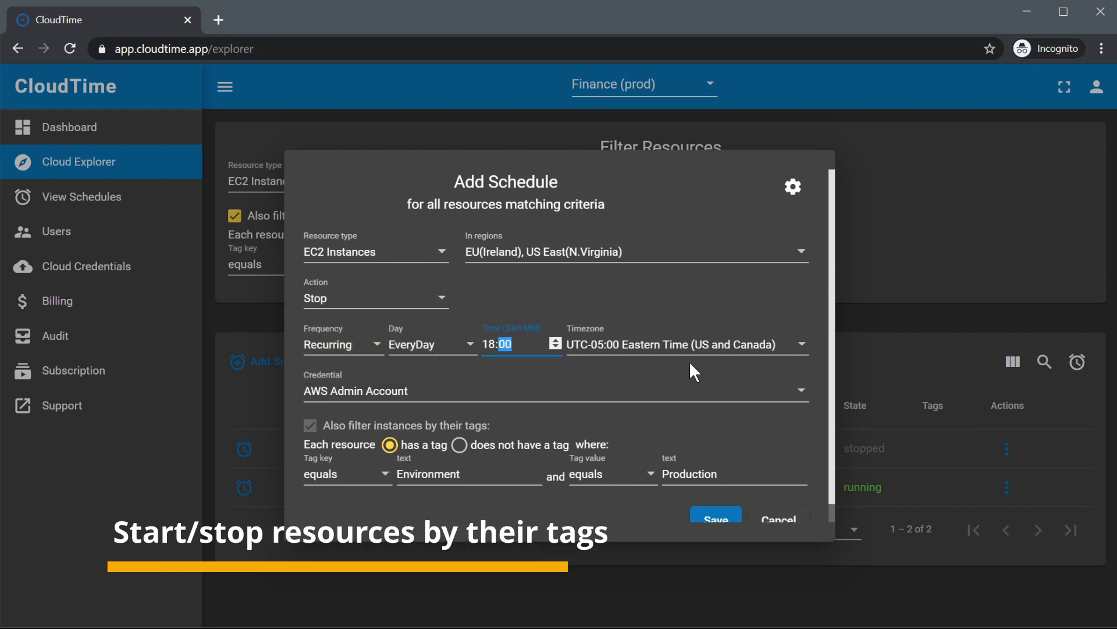
pyautogui.click(379, 390)
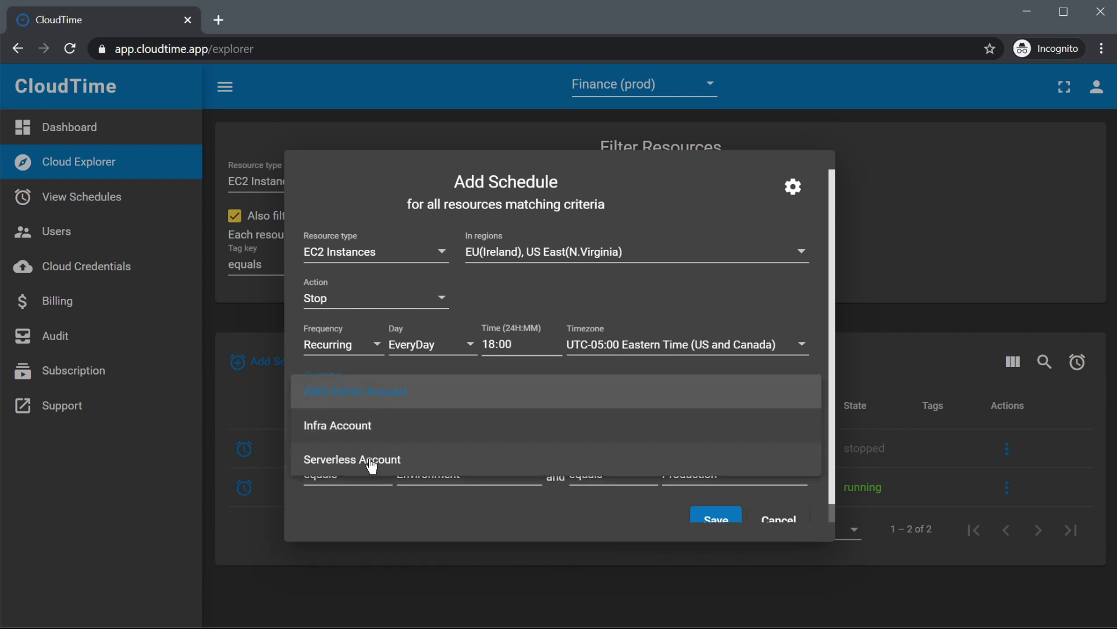
pyautogui.click(351, 426)
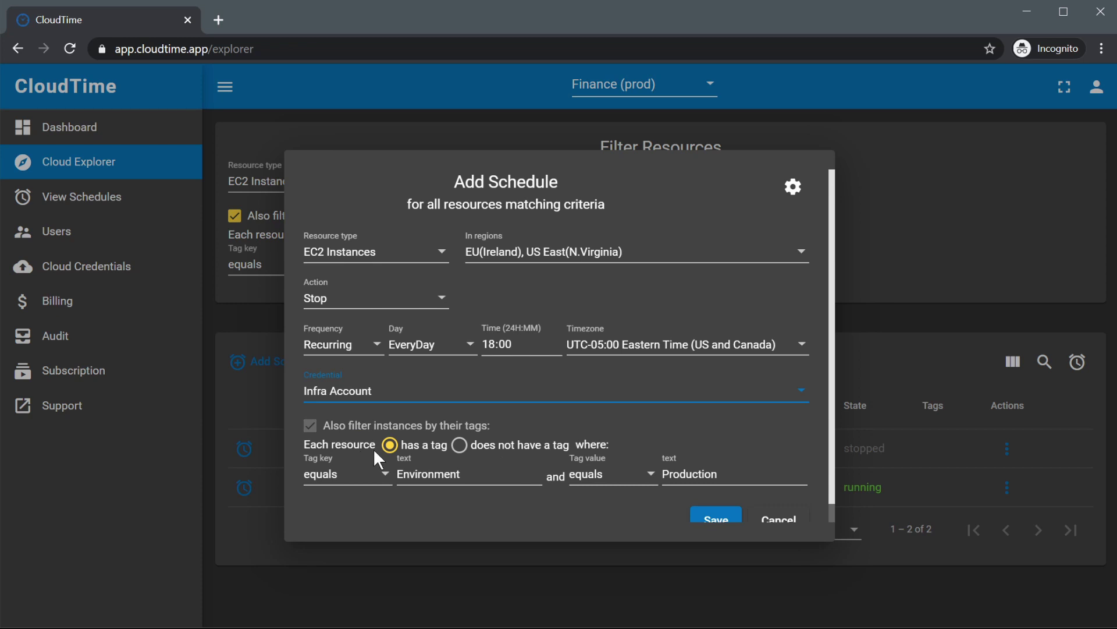
# Target resources that do not have the tag and save the schedule.
pyautogui.click(459, 444)
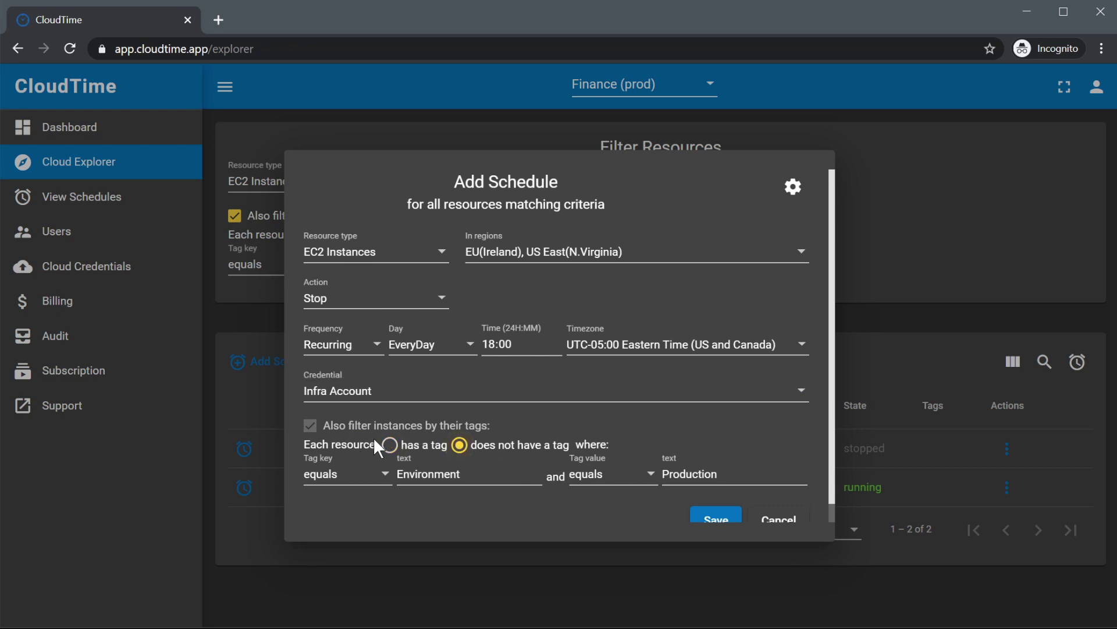
pyautogui.click(390, 445)
pyautogui.click(459, 444)
pyautogui.click(710, 523)
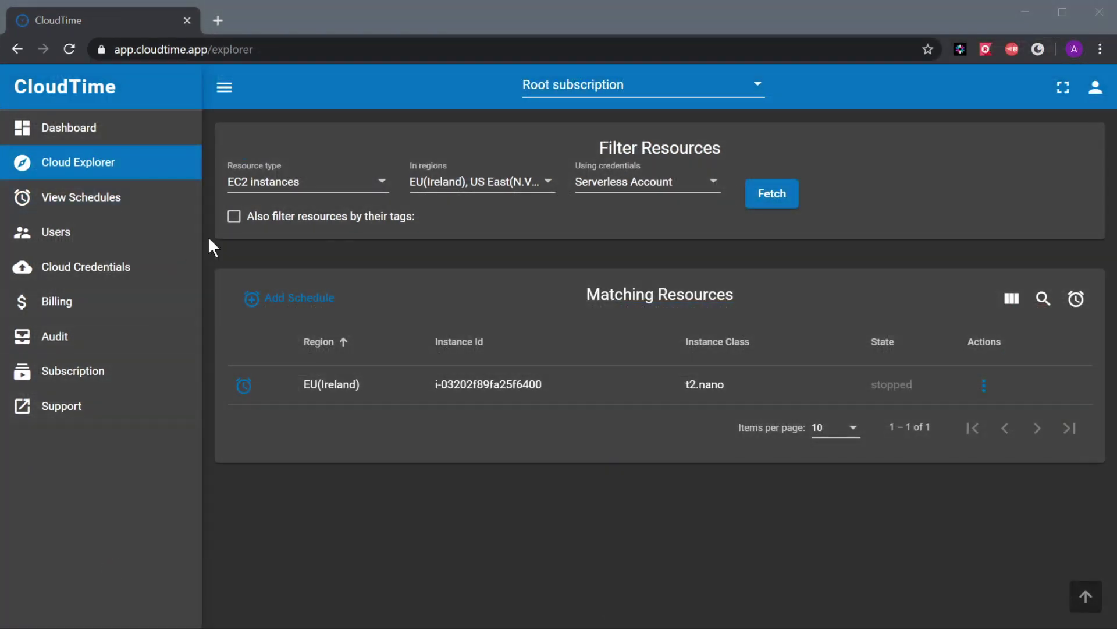
# Open the Resource type dropdown in Cloud Explorer.
pyautogui.click(262, 193)
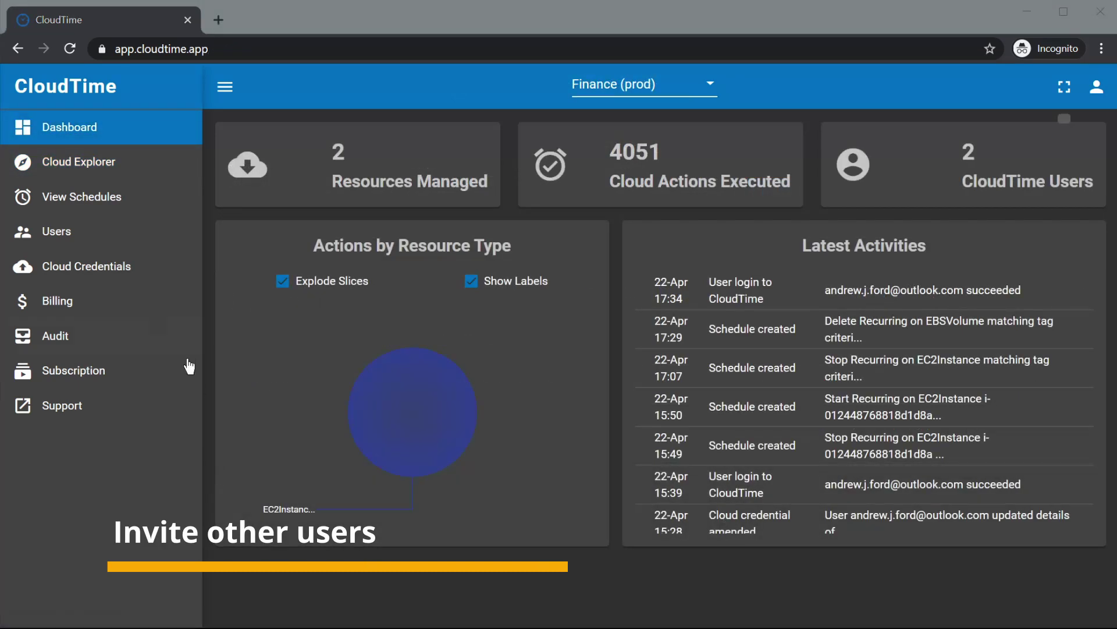
# Invite a new user by entering their e-mail address and assigning the user role.
pyautogui.click(58, 232)
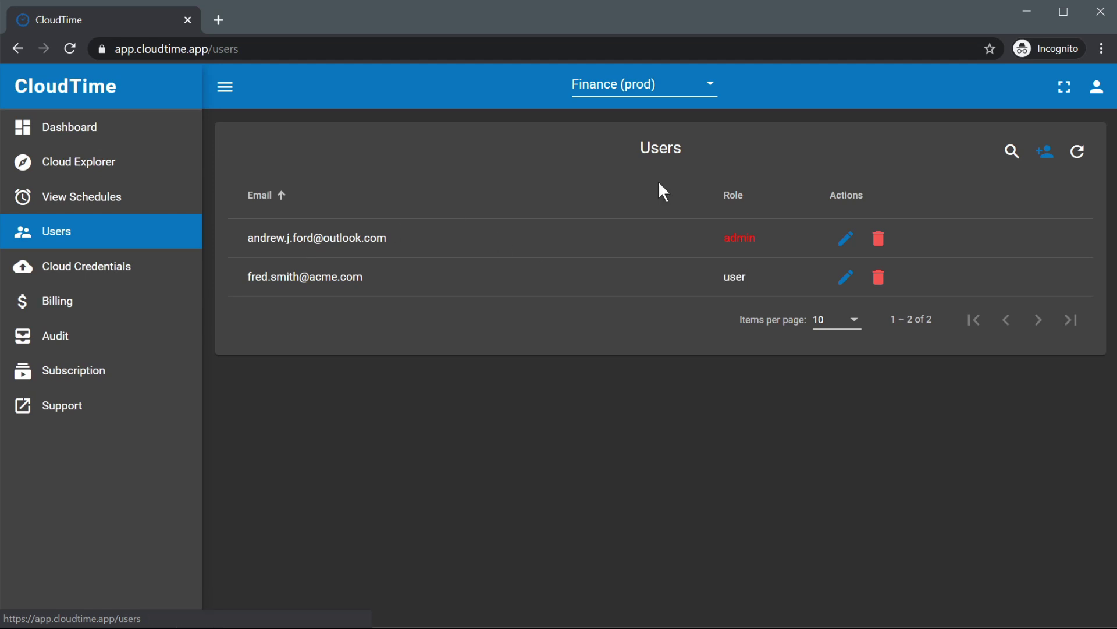
pyautogui.click(1046, 153)
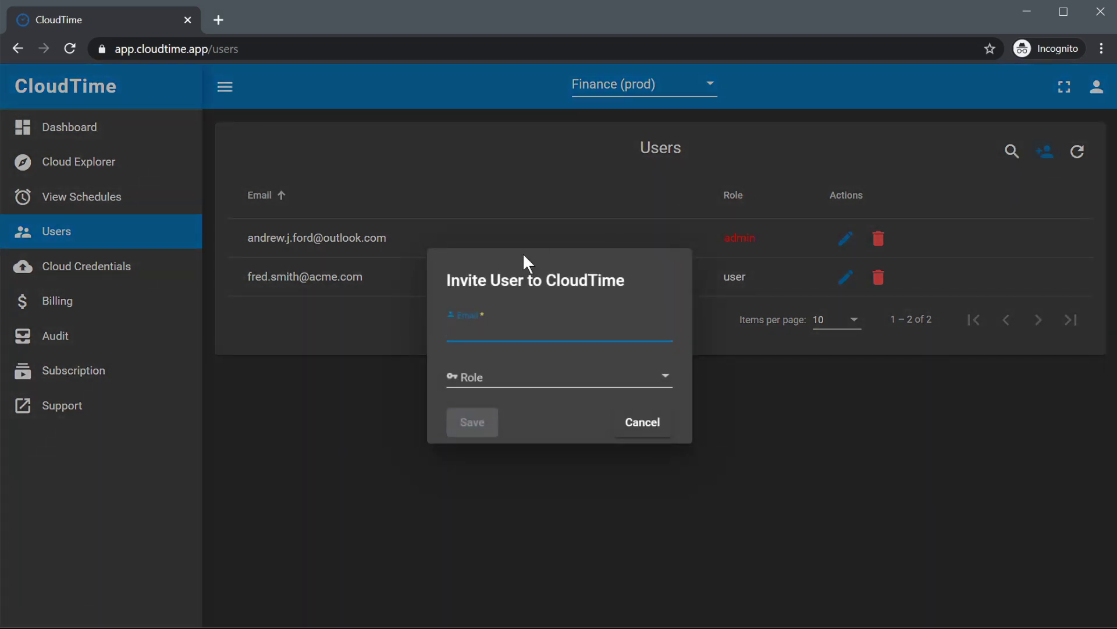
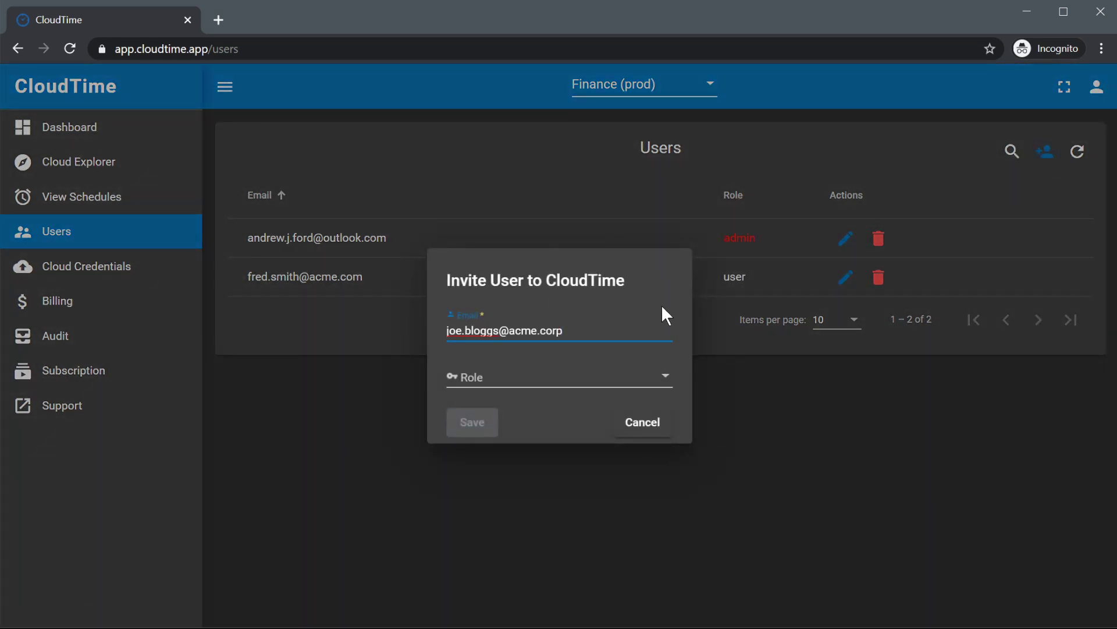
pyautogui.click(543, 384)
pyautogui.click(473, 385)
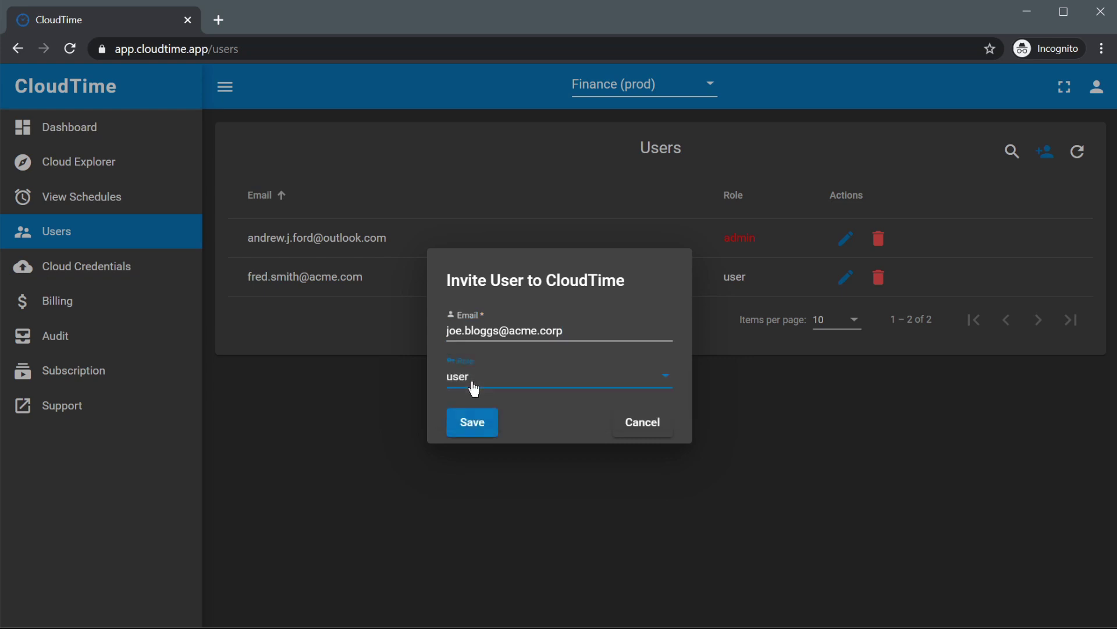
pyautogui.click(472, 424)
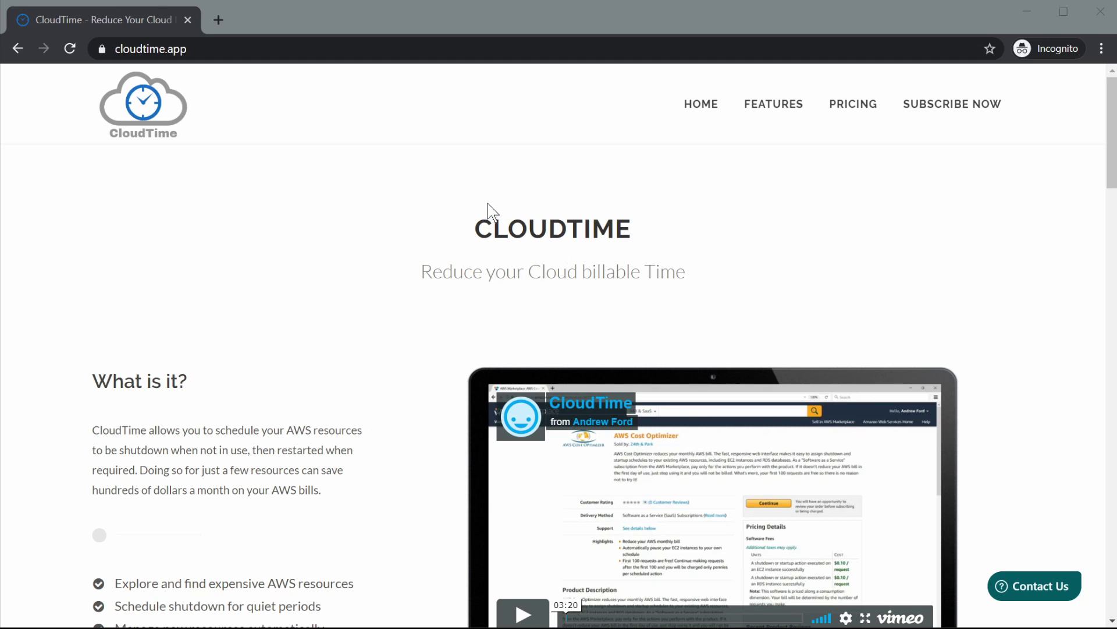
# Go to CloudTime's AWS Marketplace listing from the homepage's subscribe section.
pyautogui.click(940, 116)
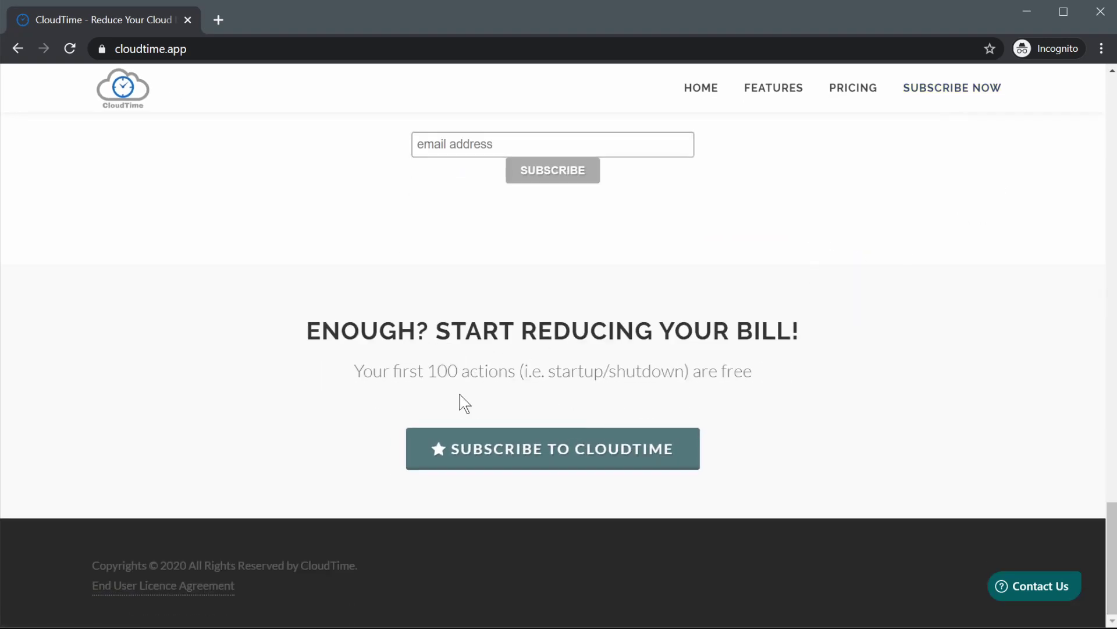
pyautogui.click(547, 453)
pyautogui.scroll(-15, 481, 294)
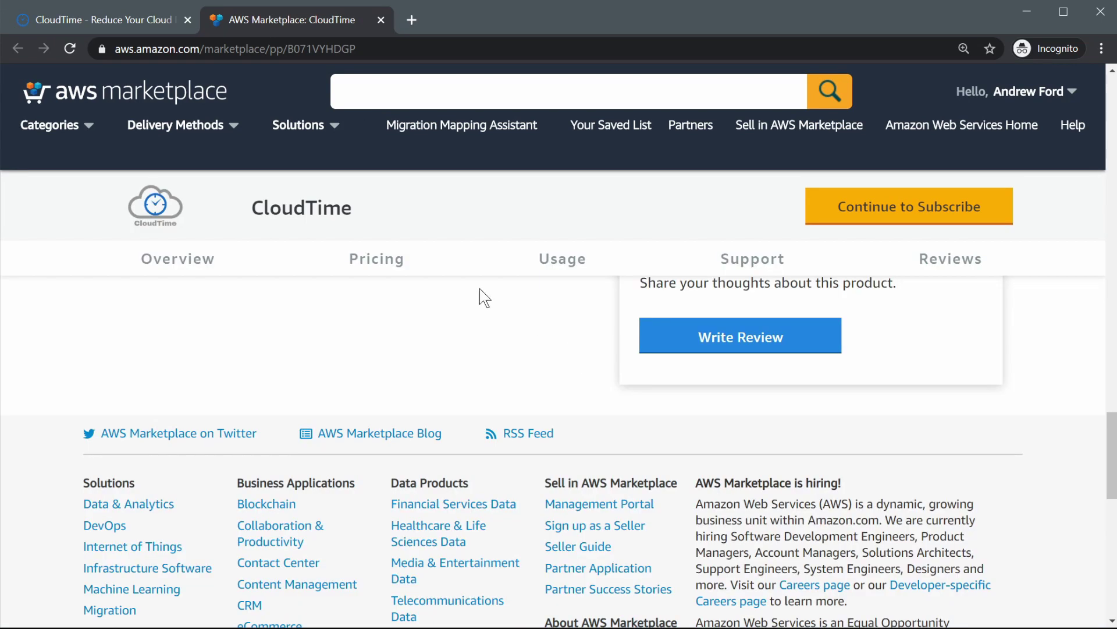
# Review CloudTime's pricing in AWS Marketplace, highlighting the $0.02 per request cost.
pyautogui.click(382, 260)
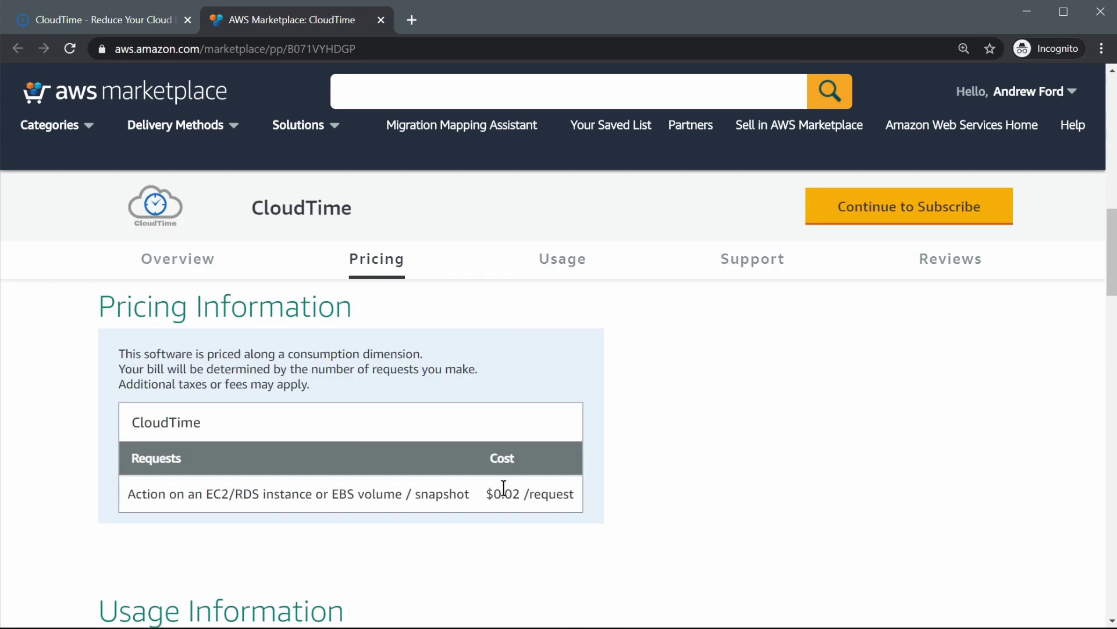
pyautogui.moveTo(486, 493); pyautogui.dragTo(576, 499)
pyautogui.click(579, 496)
# Confirm the CloudTime subscription and proceed to set up the account.
pyautogui.click(885, 208)
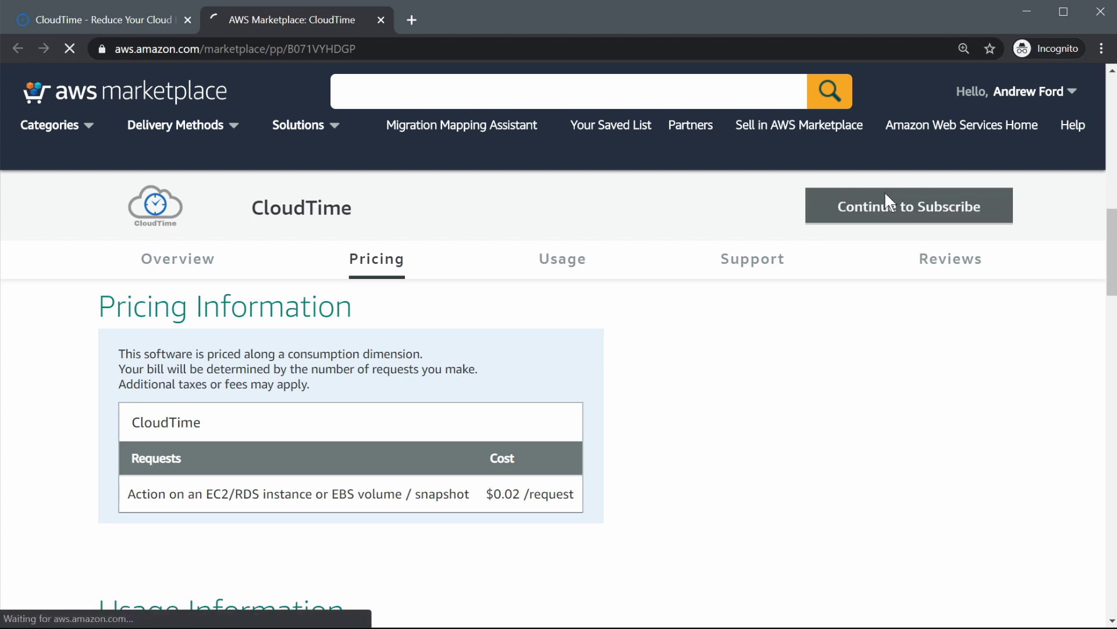
pyautogui.click(919, 192)
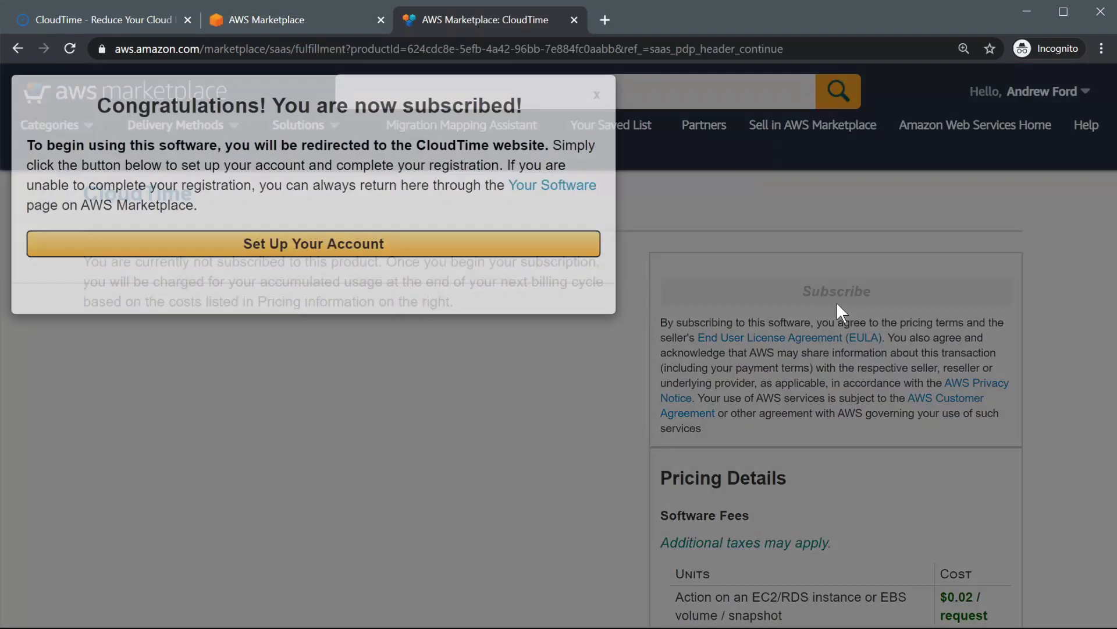
pyautogui.click(342, 254)
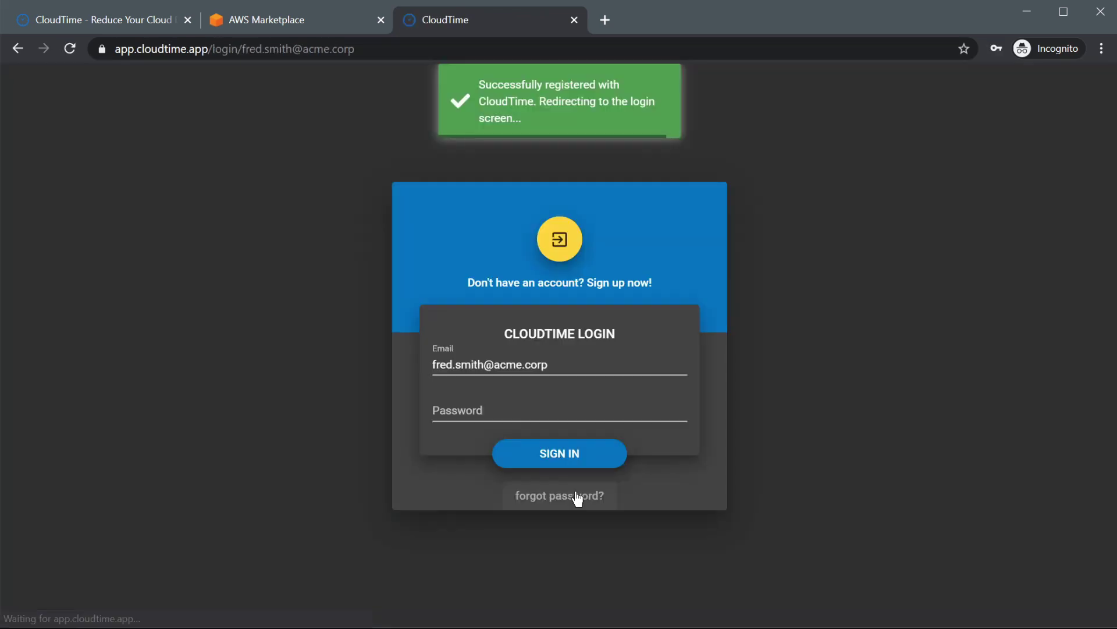
# Paste the account password on the prefilled CloudTime login screen and sign in.
pyautogui.click(454, 413)
pyautogui.hotkey('ctrl', 'v')
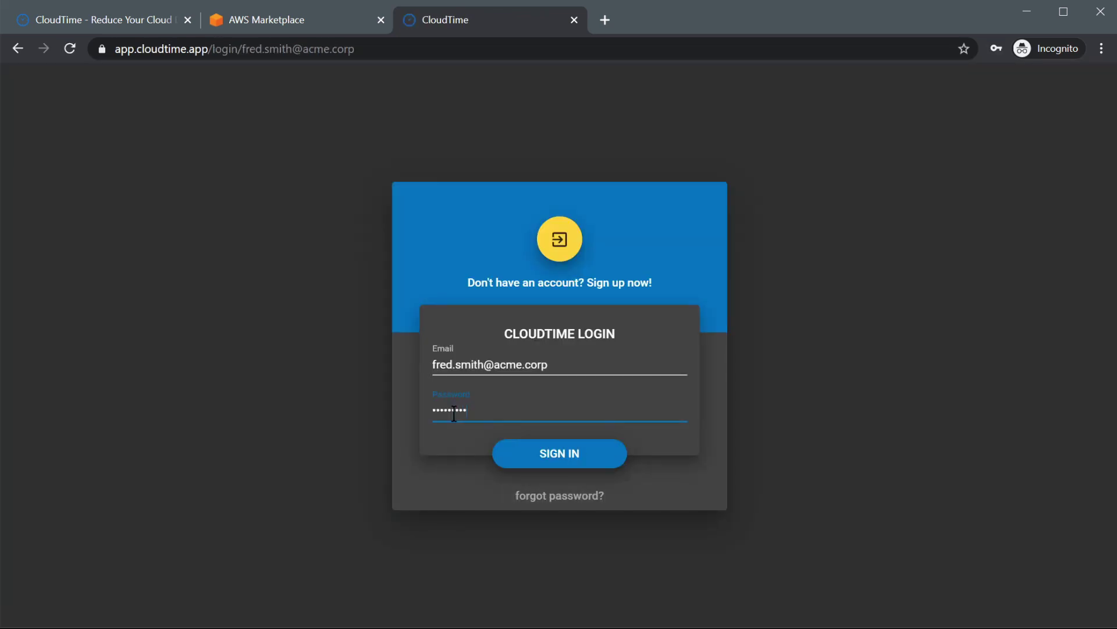
pyautogui.click(553, 457)
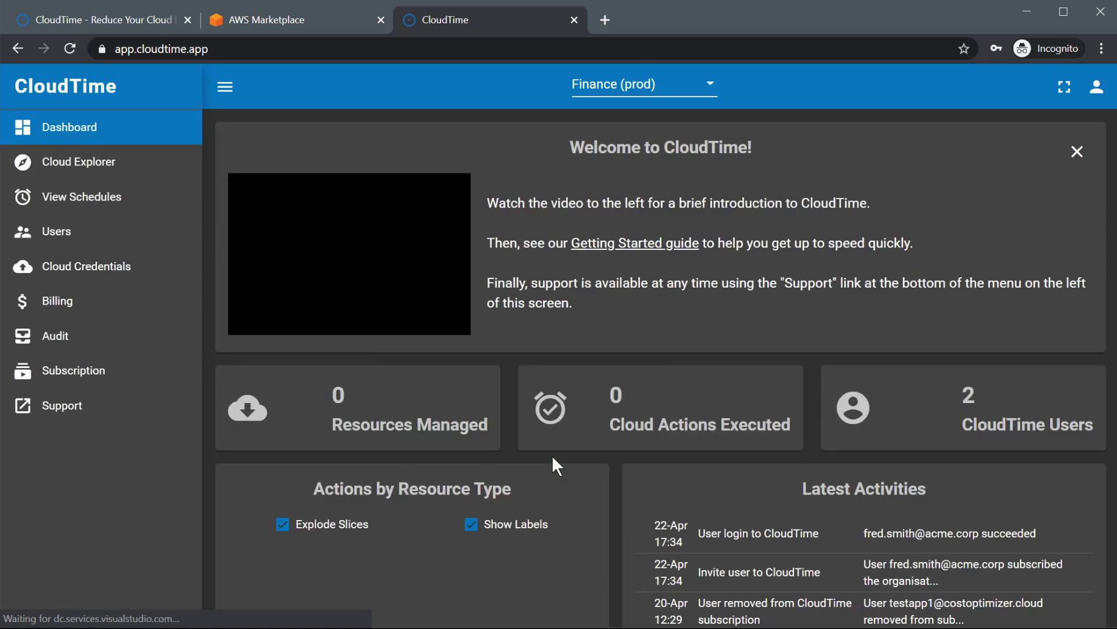